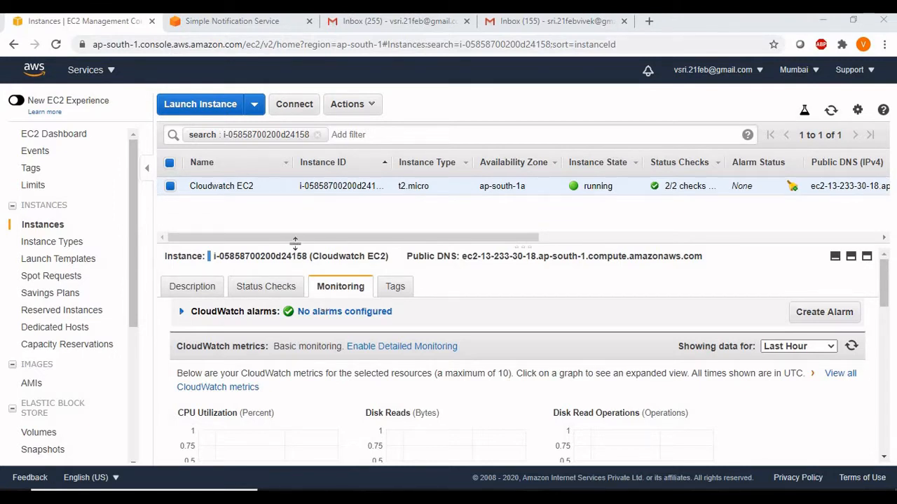
Examine the Cloudwatch EC2 instance's CloudWatch metric graphs and the metric frequency offered by detailed monitoring
drag(295, 242, 287, 222)
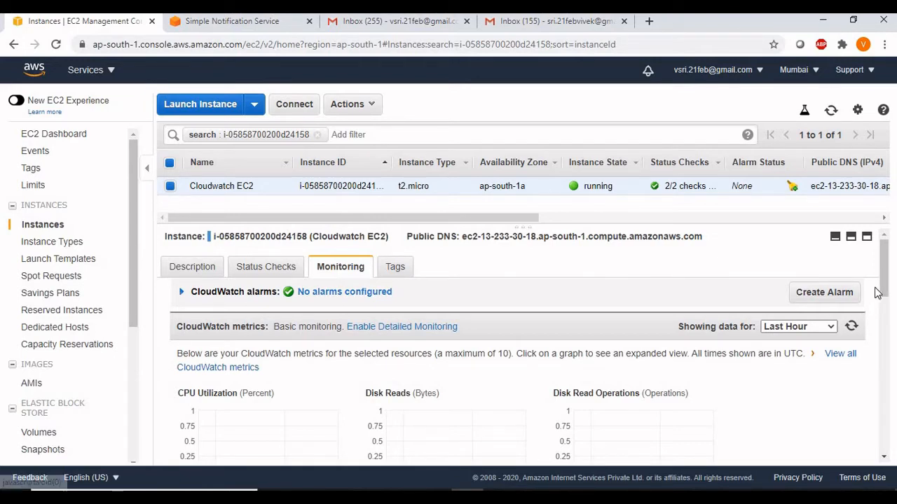
drag(883, 293, 882, 323)
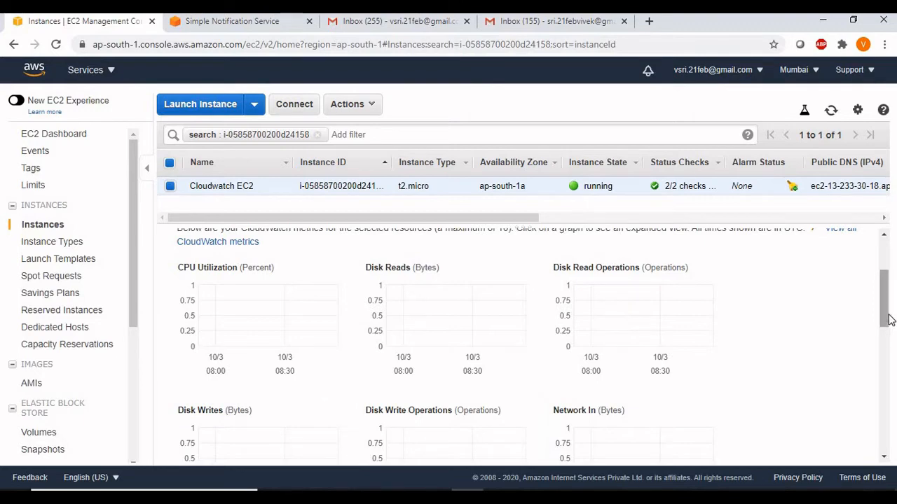
mouse_move(885, 319)
mouse_down()
mouse_move(882, 445)
mouse_move(885, 308)
mouse_up()
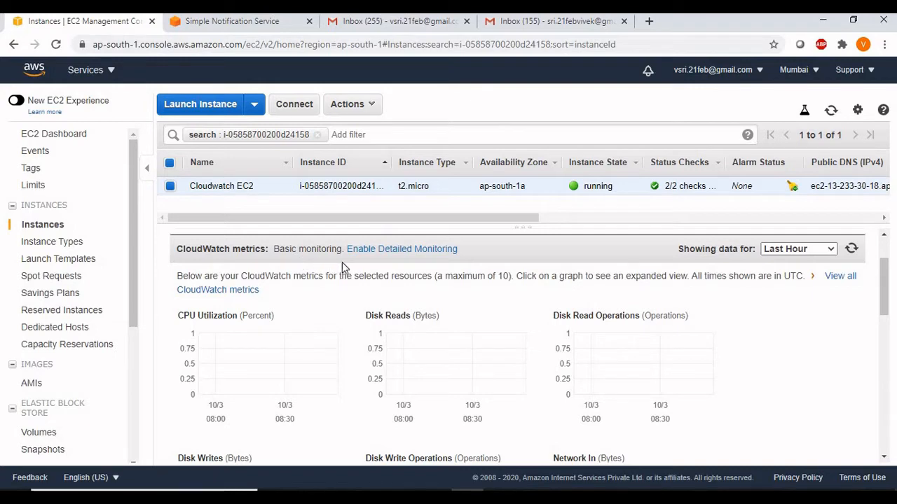
click(413, 251)
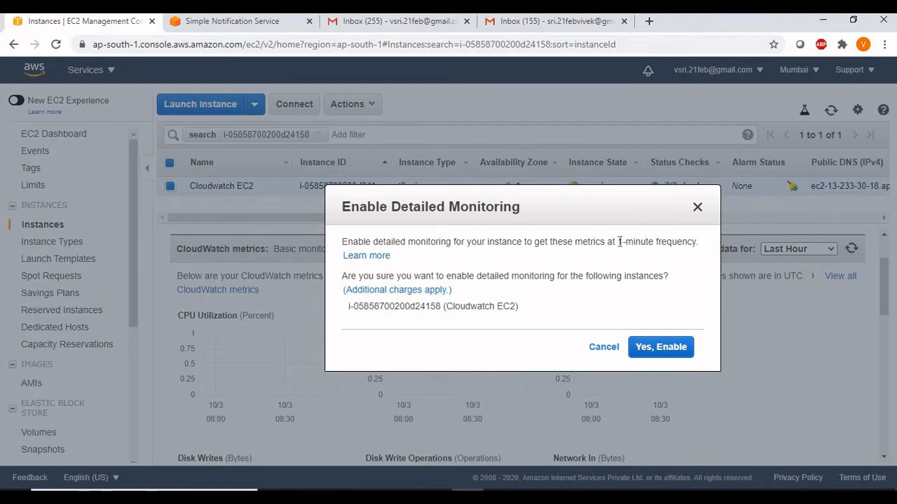
drag(618, 242, 682, 243)
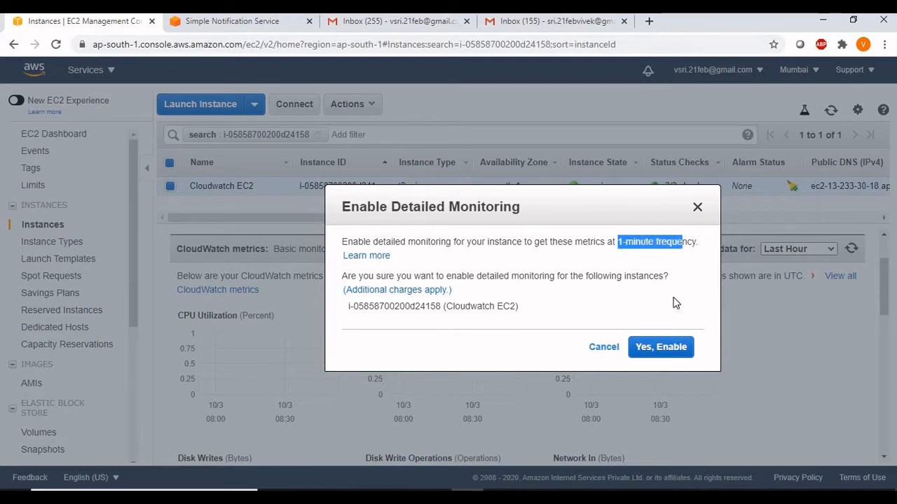
click(604, 347)
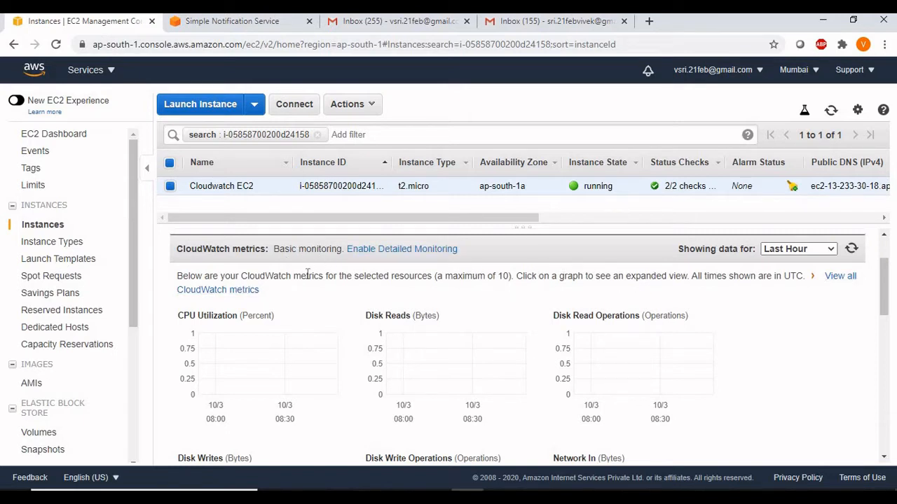
Start a new CloudWatch alarm for the instance that sends its notification to a new topic named CloudWS
drag(884, 305, 882, 266)
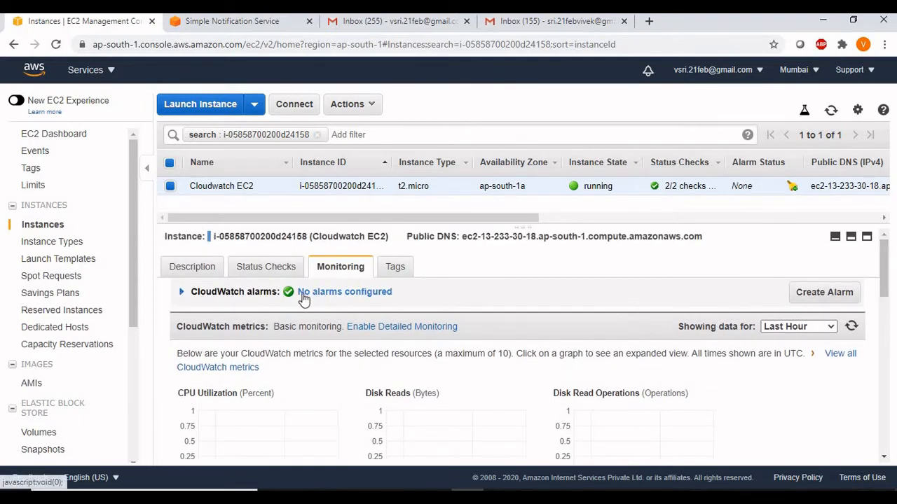
click(209, 292)
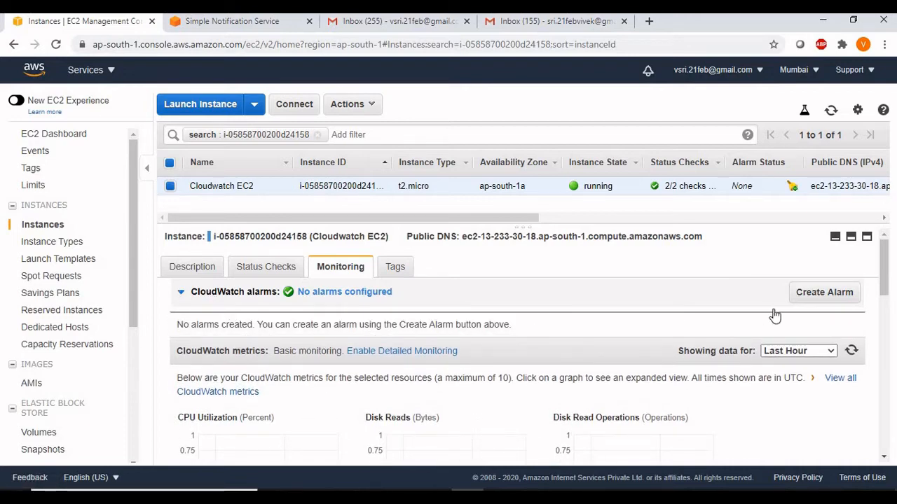
click(823, 293)
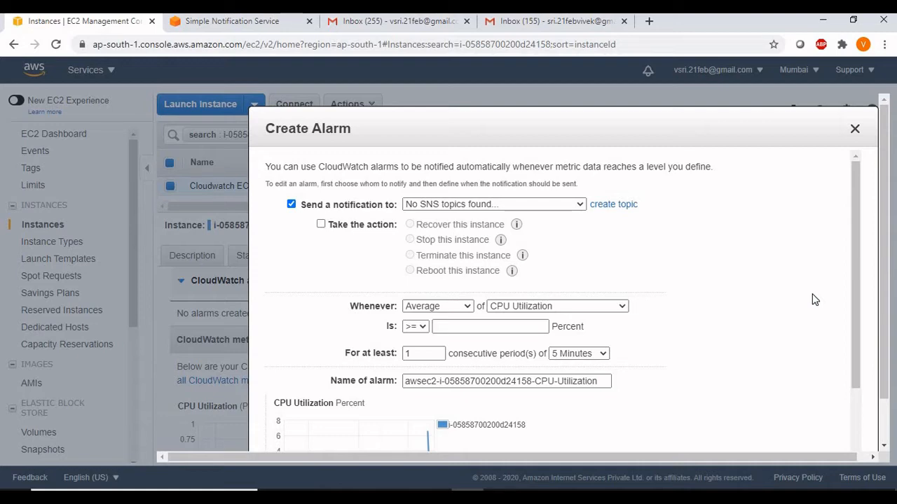
click(611, 207)
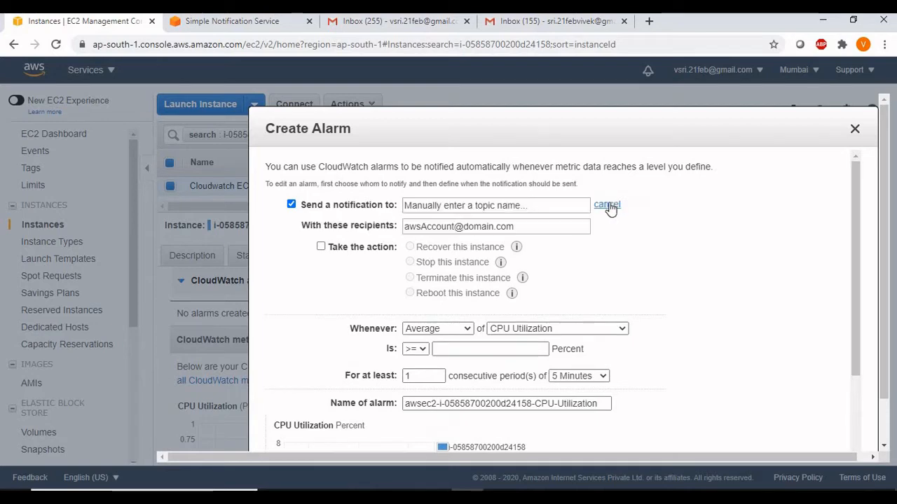
click(529, 207)
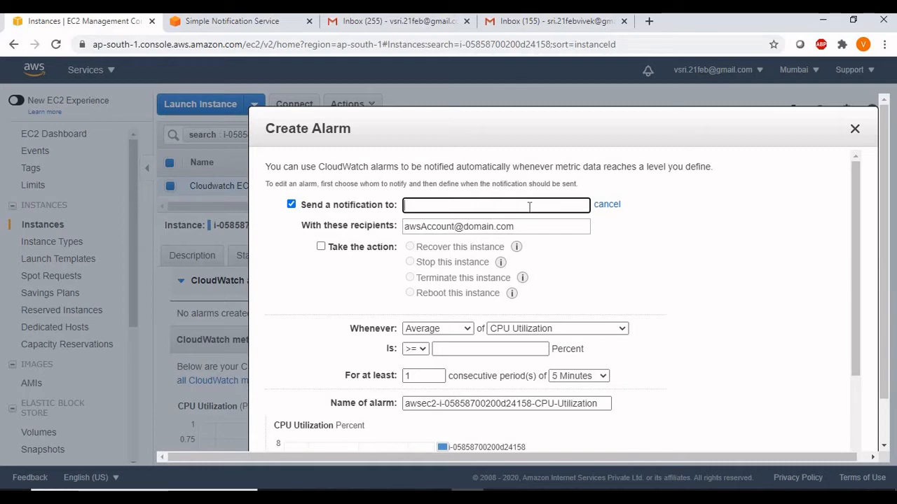
text(Cloud)
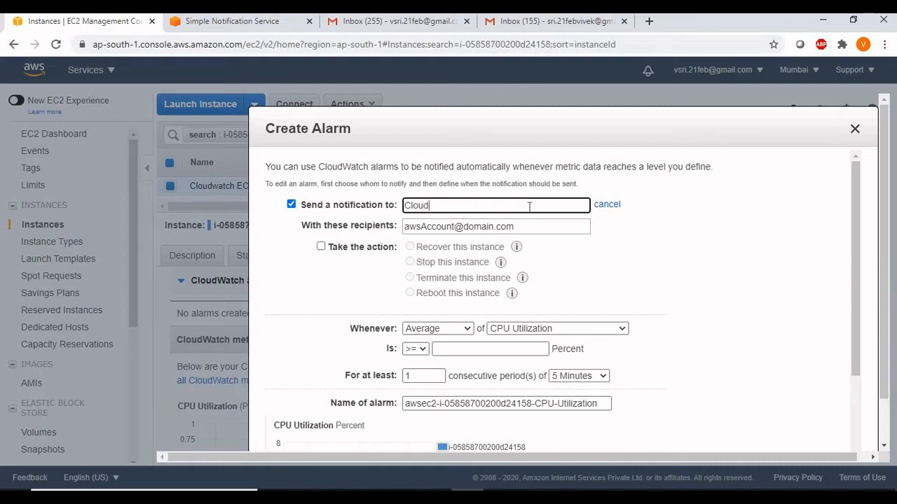
text(WS)
Copy the recipient's e-mail address from the Notepad notes into the recipients of the new alarm topic
click(525, 226)
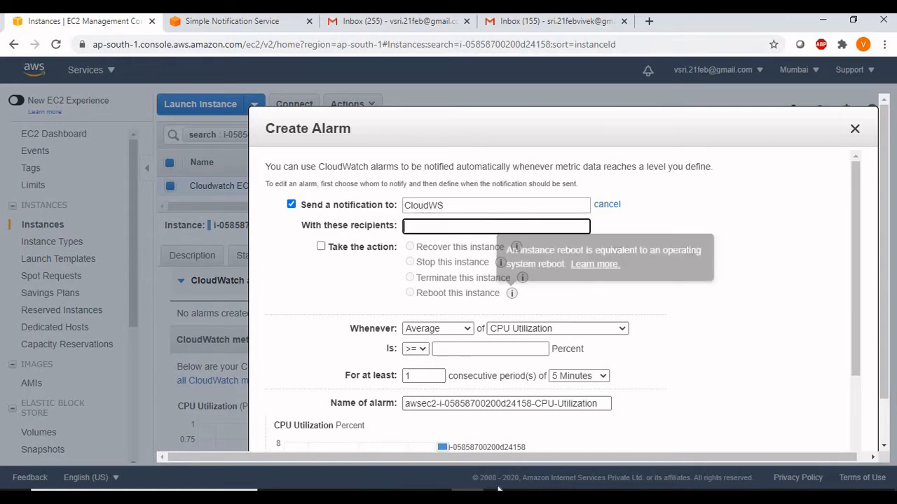
click(531, 496)
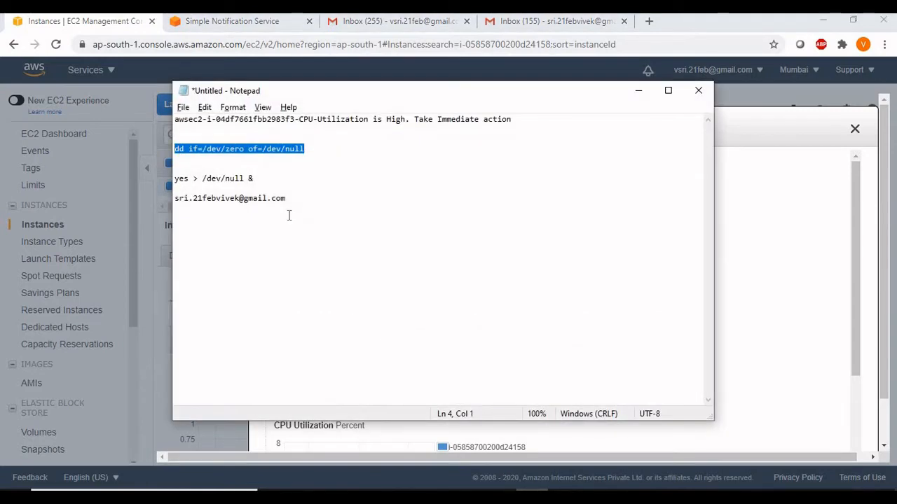
drag(291, 199, 175, 198)
key(ctrl+c)
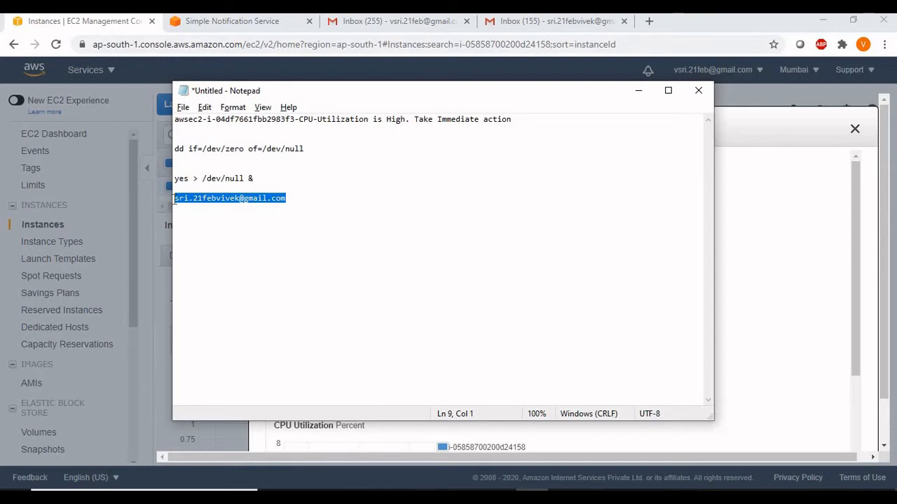
key(alt+Tab)
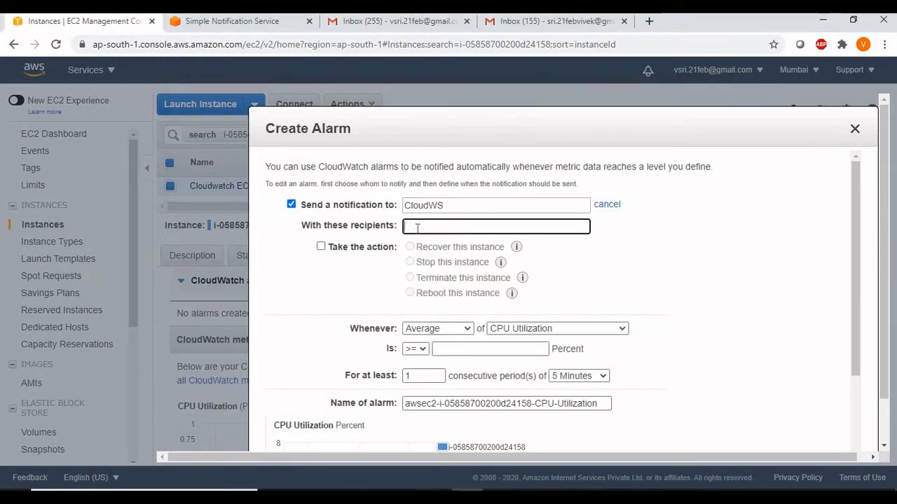
key(ctrl+v)
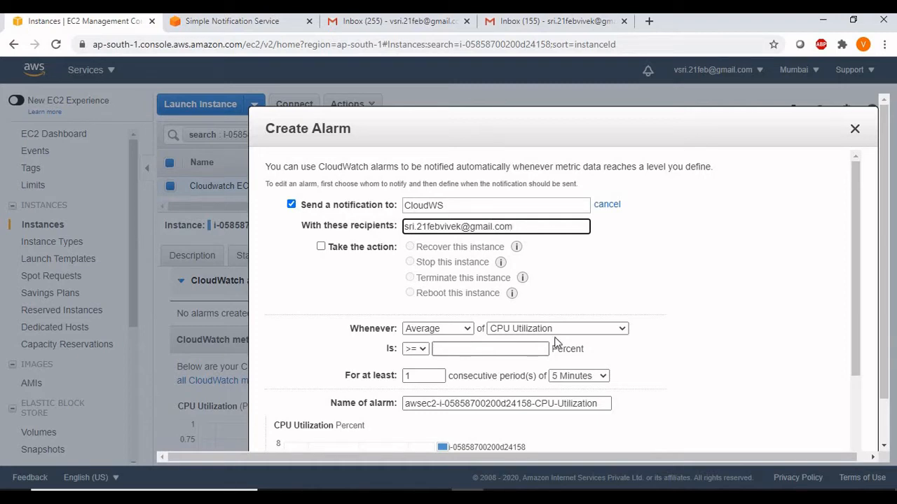
Set the alarm condition to average CPU Utilization greater than or equal to 80 percent
click(616, 329)
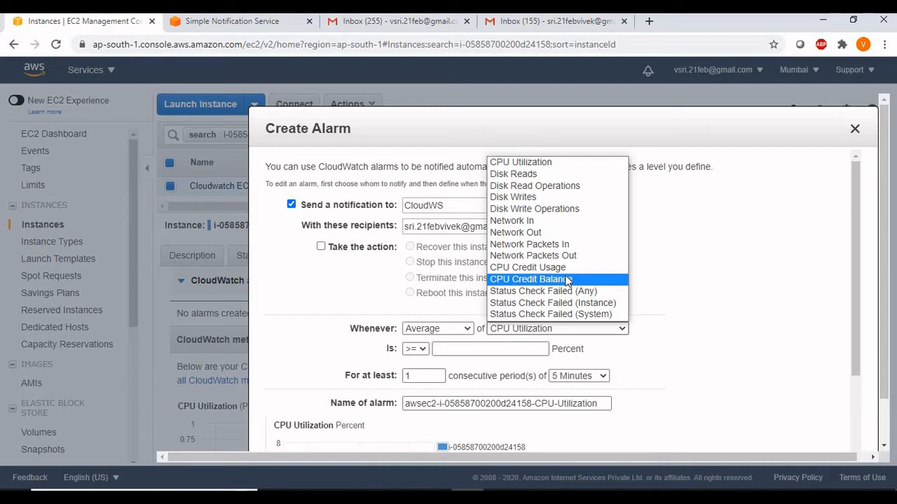
click(541, 163)
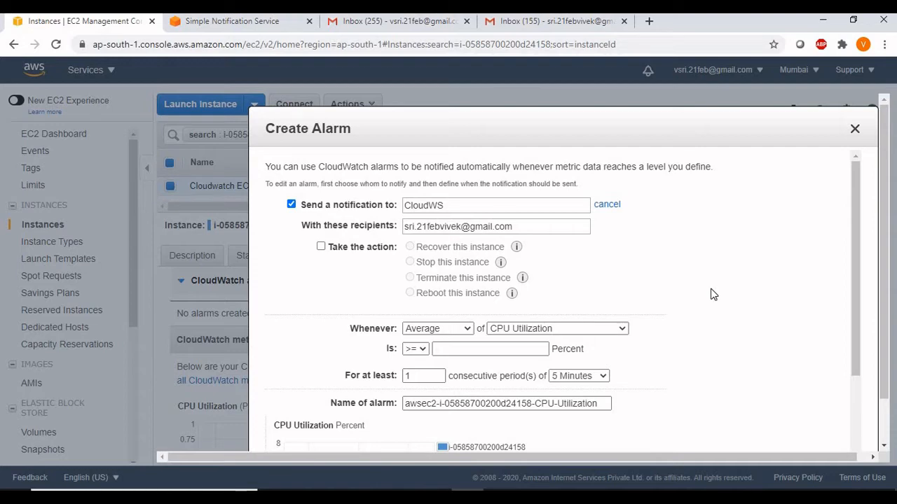
click(456, 349)
text(80)
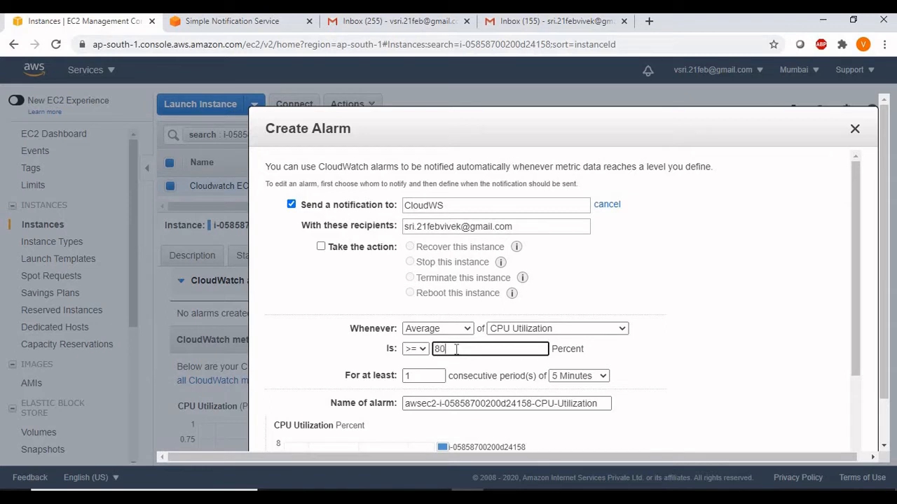
click(614, 268)
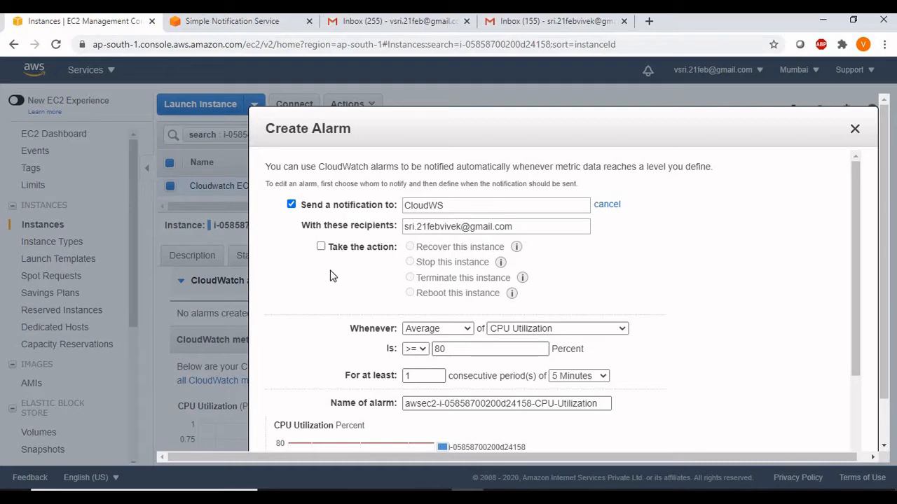
Make the alarm stop the instance as its action and review the IAM policy document of the service role
click(321, 249)
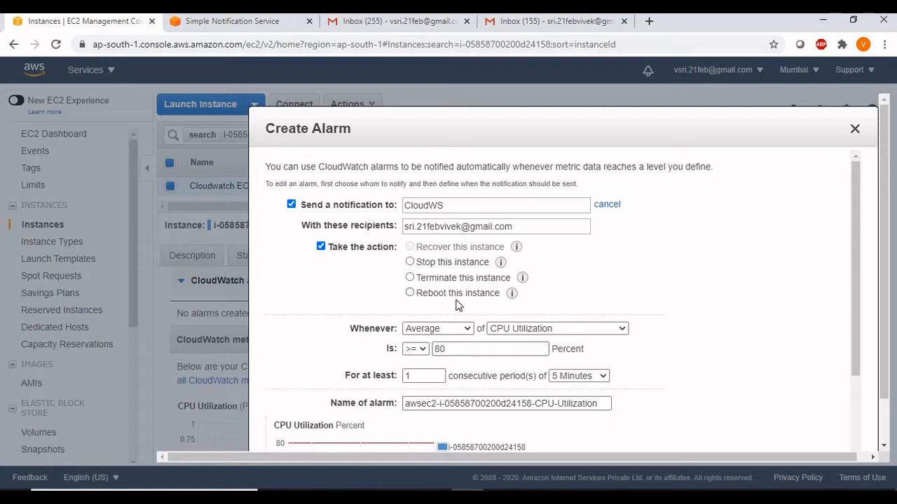
click(410, 262)
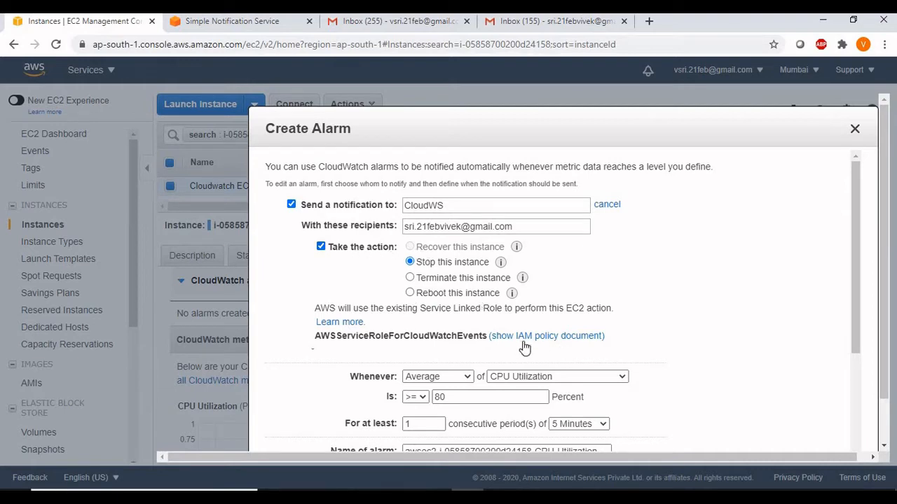
click(575, 337)
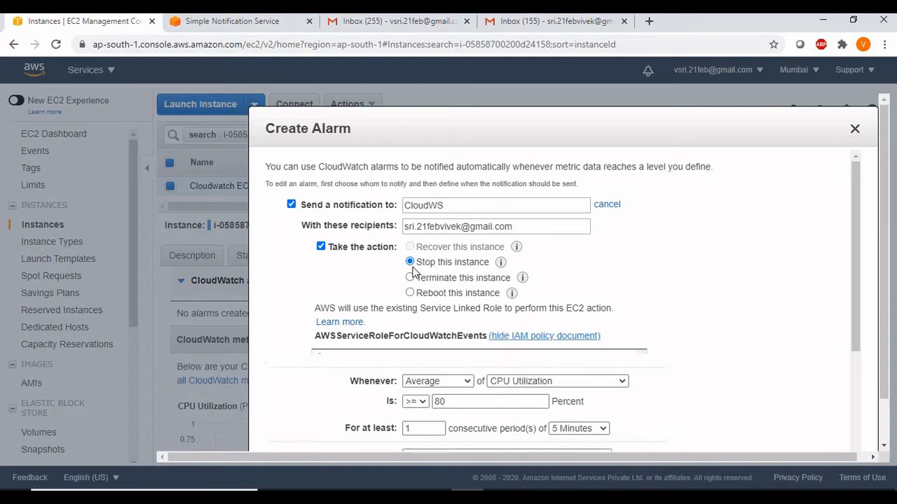
drag(855, 286, 855, 338)
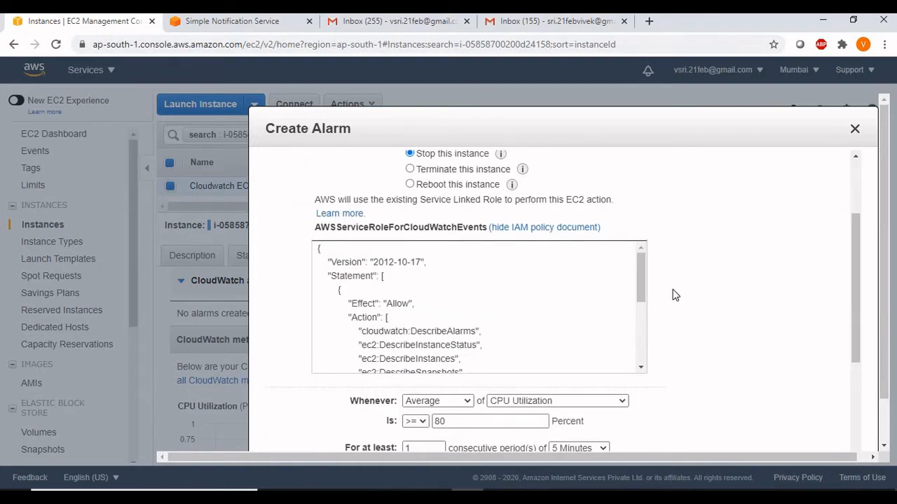
drag(642, 292, 643, 344)
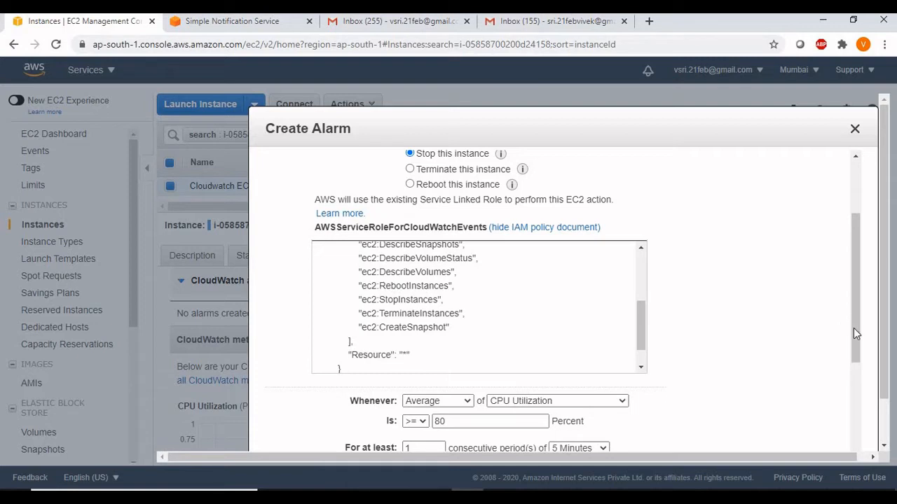
Rename the alarm as "Alarm check immediately"
drag(854, 328, 859, 408)
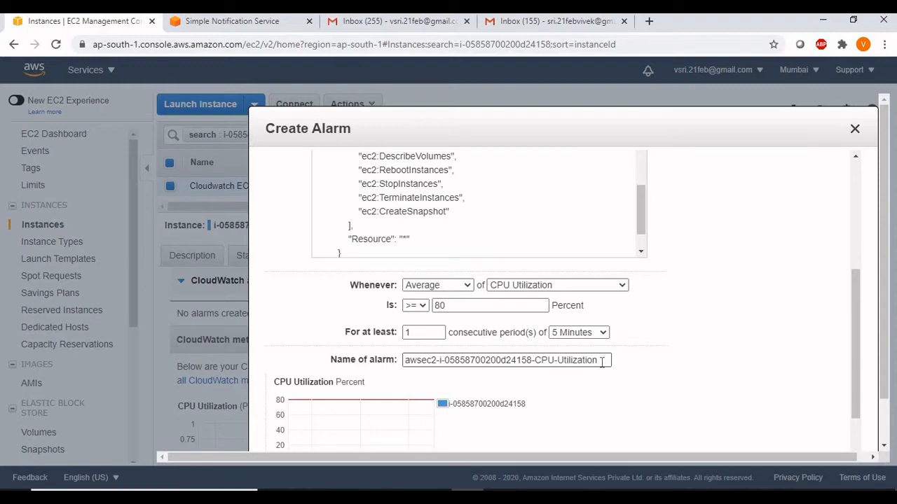
drag(601, 362, 391, 372)
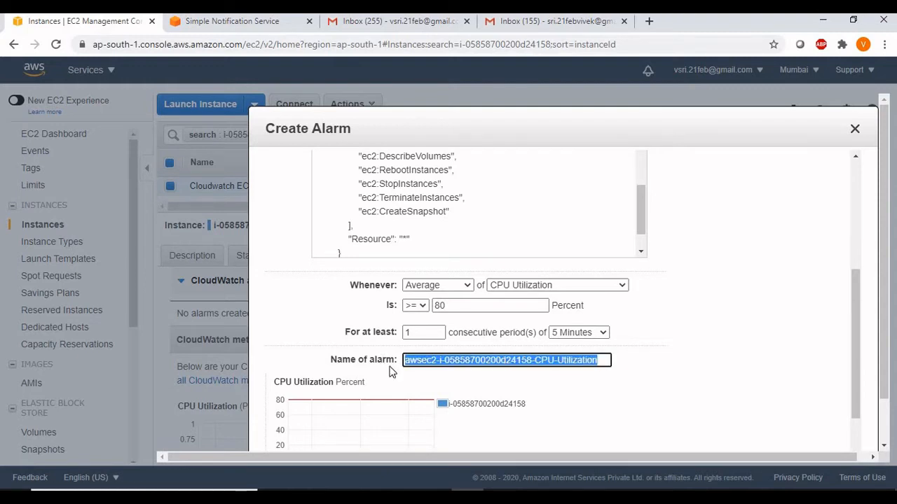
text(Alar)
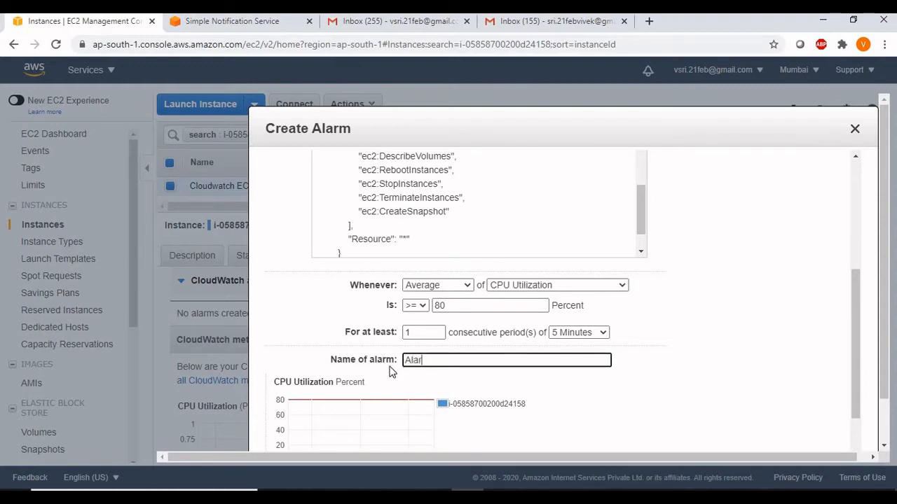
text(m check immediate)
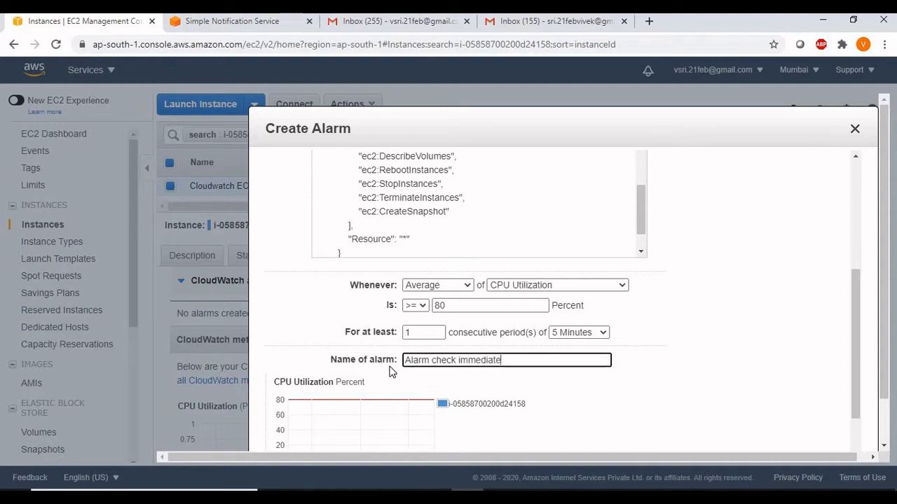
text(ly)
click(712, 369)
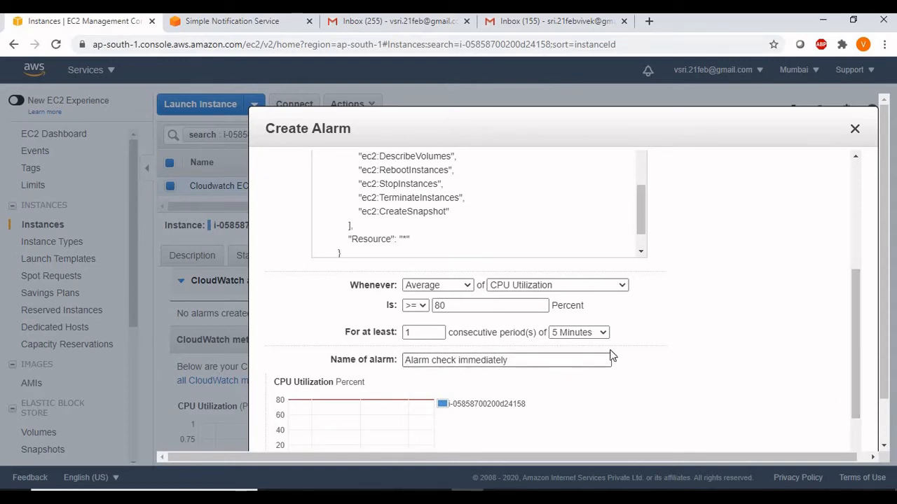
Create the configured alarm and dismiss the creation message
drag(852, 363, 847, 433)
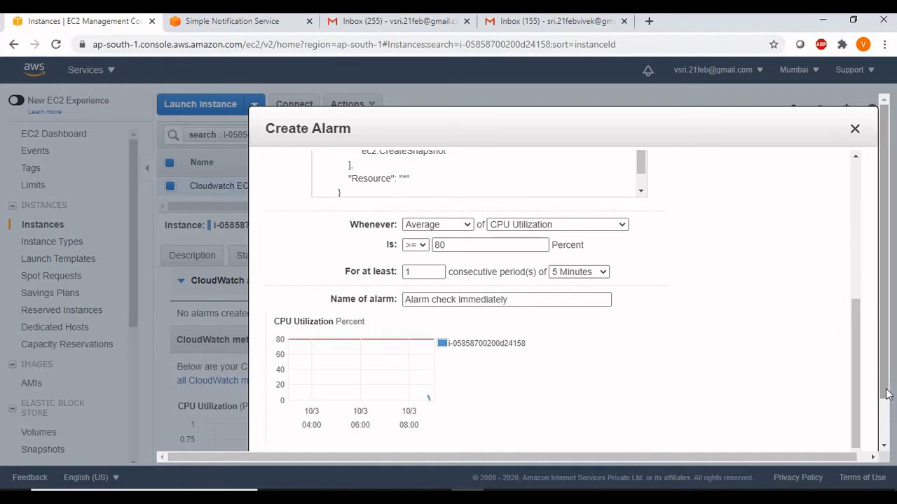
drag(887, 393, 887, 436)
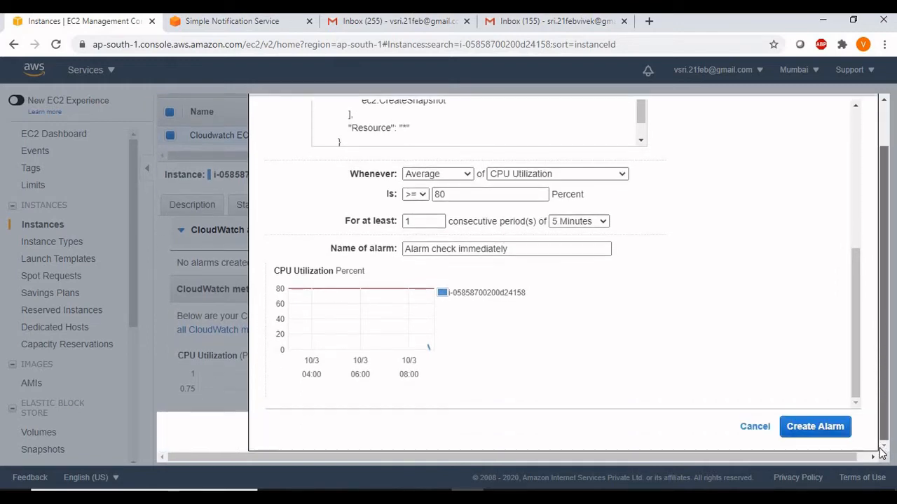
click(812, 433)
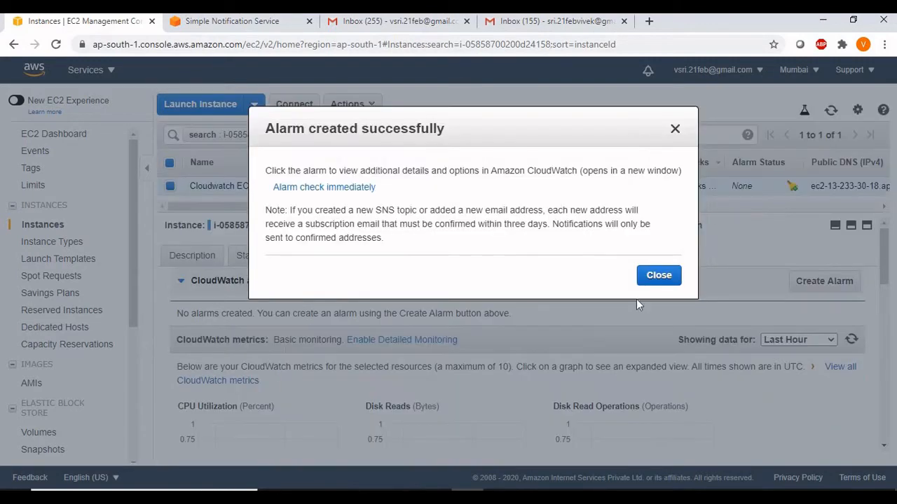
click(653, 277)
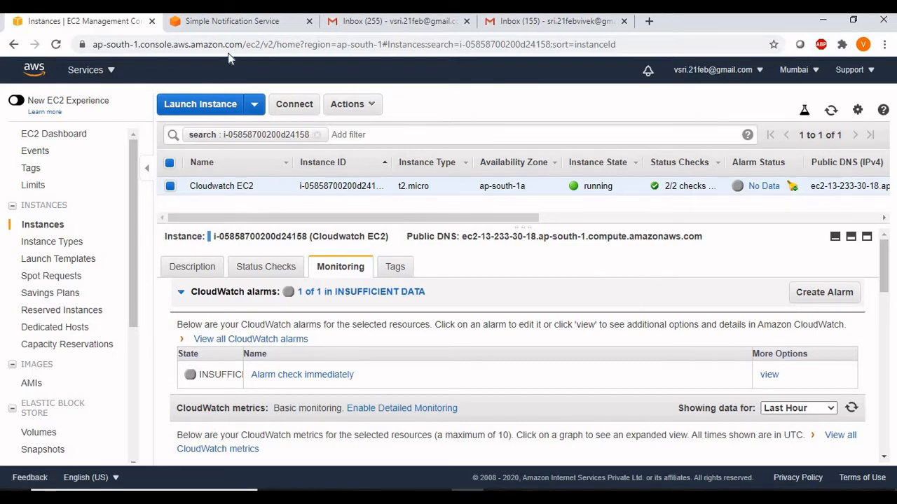
Open the CloudWS topic in Amazon SNS and check the status of its e-mail subscription
click(223, 28)
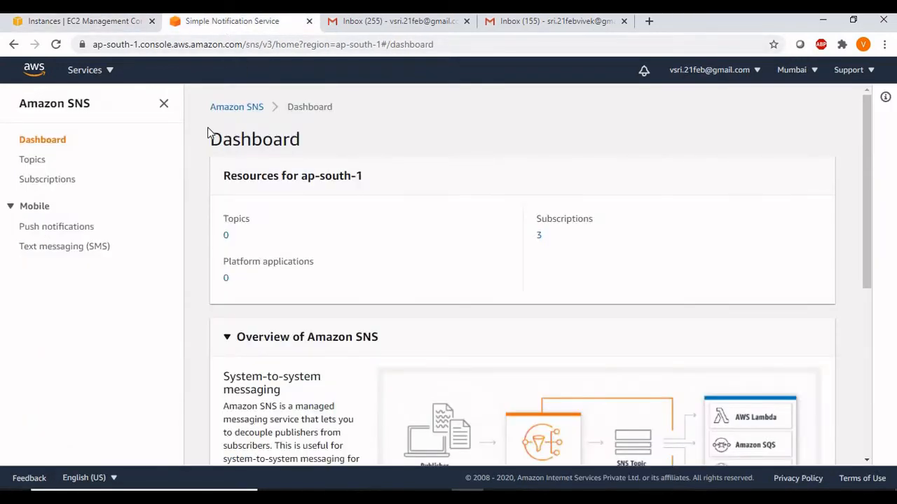
click(56, 44)
click(227, 241)
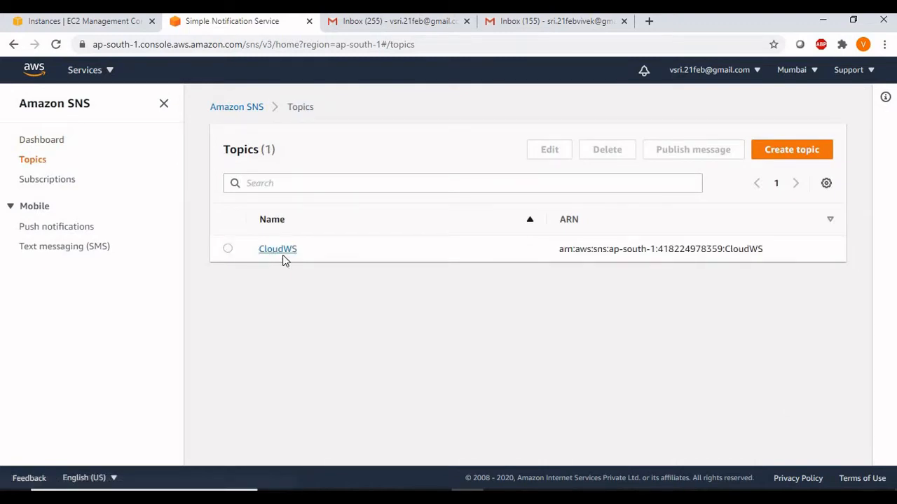
click(228, 250)
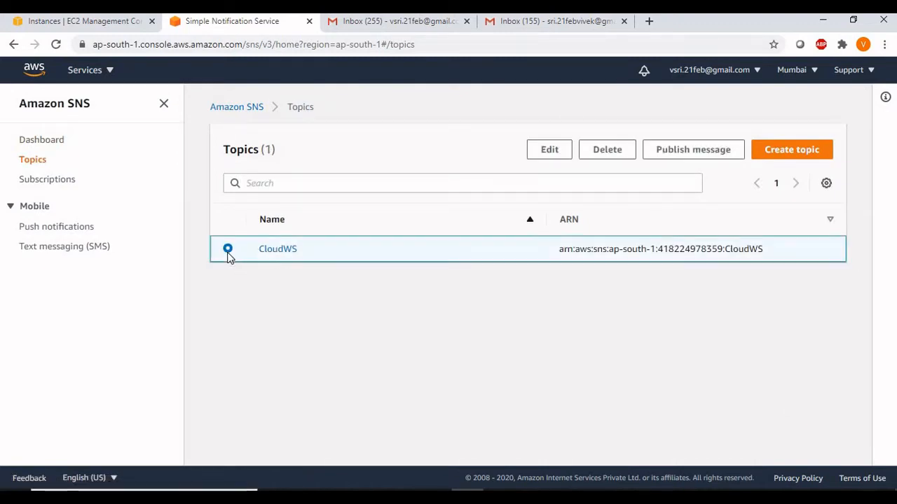
click(279, 251)
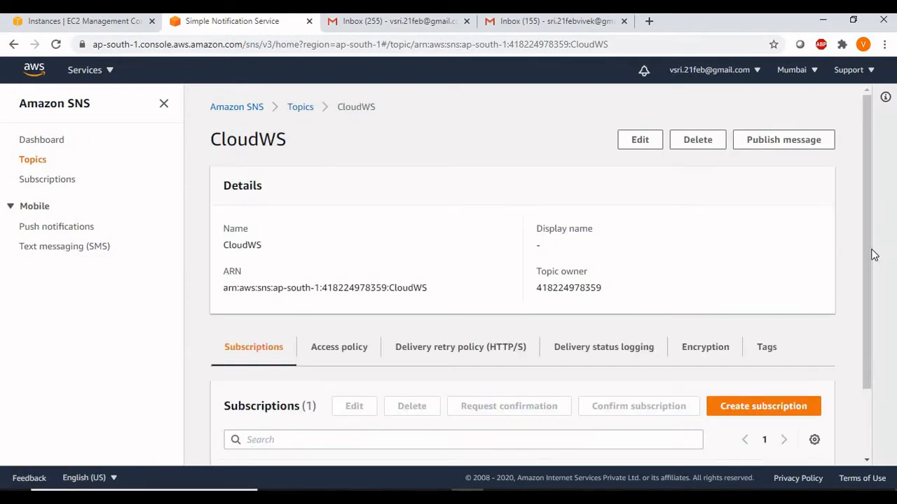
drag(873, 256, 875, 364)
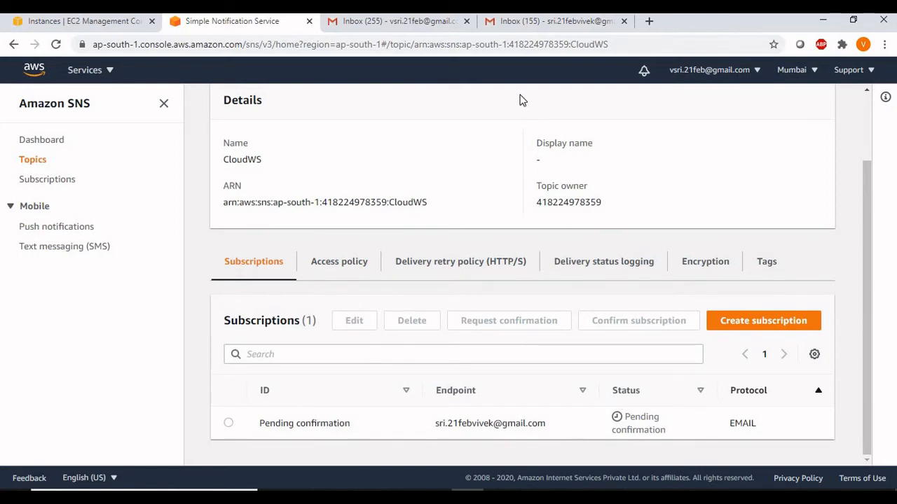
Close the unneeded Gmail inbox, reload the subscriber's inbox, and confirm the CloudWS subscription from the AWS Notification e-mail
click(467, 21)
click(430, 25)
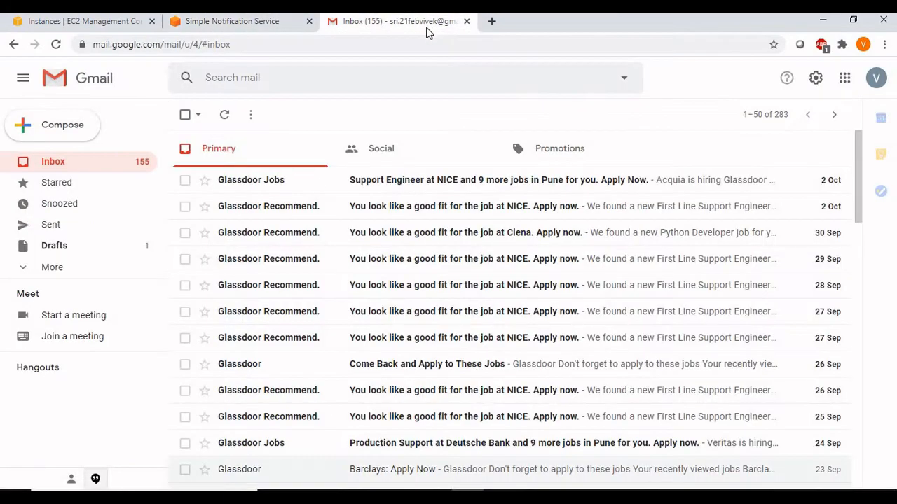
click(103, 166)
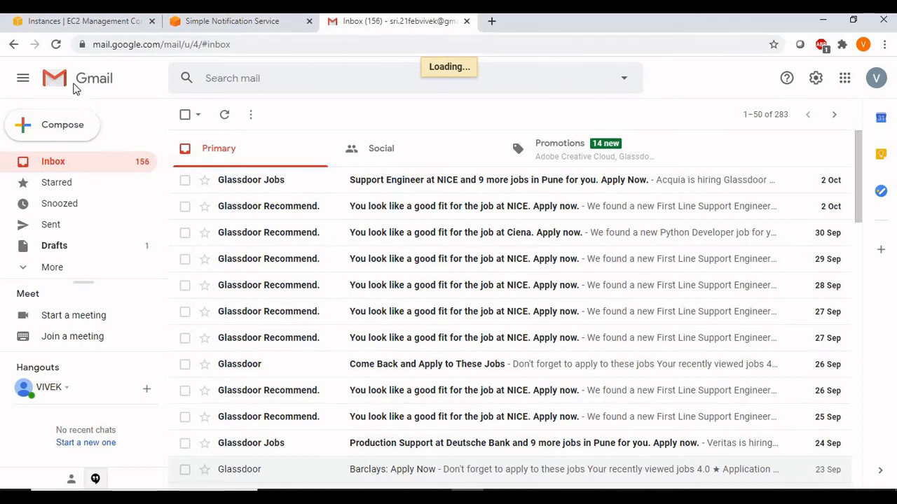
click(57, 44)
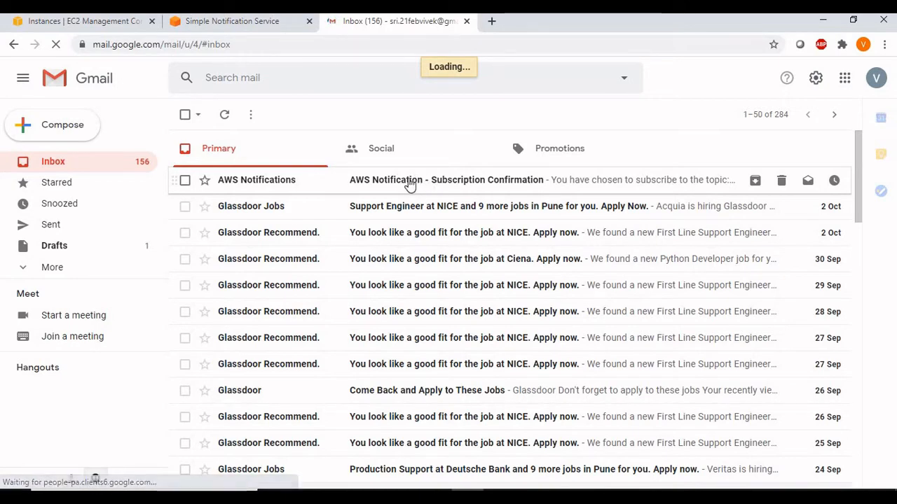
click(408, 180)
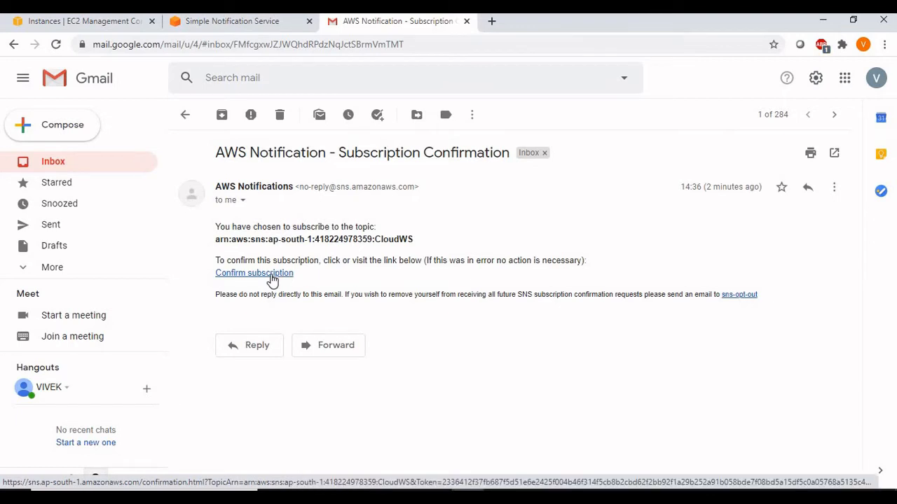
click(272, 274)
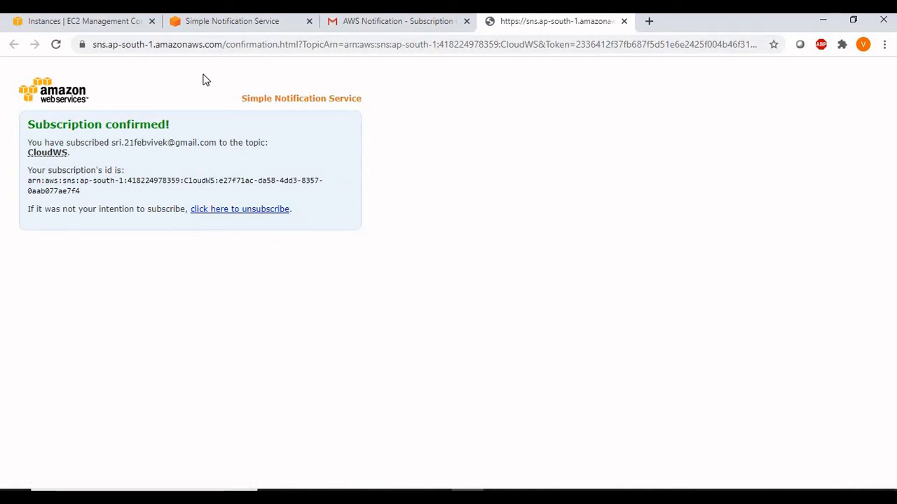
Reload the CloudWS topic page in Amazon SNS and check the subscription status again
click(199, 25)
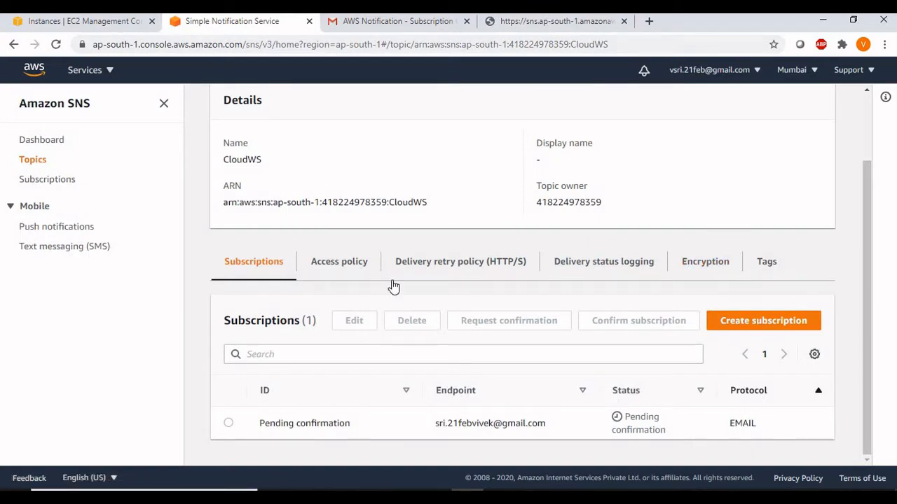
click(57, 44)
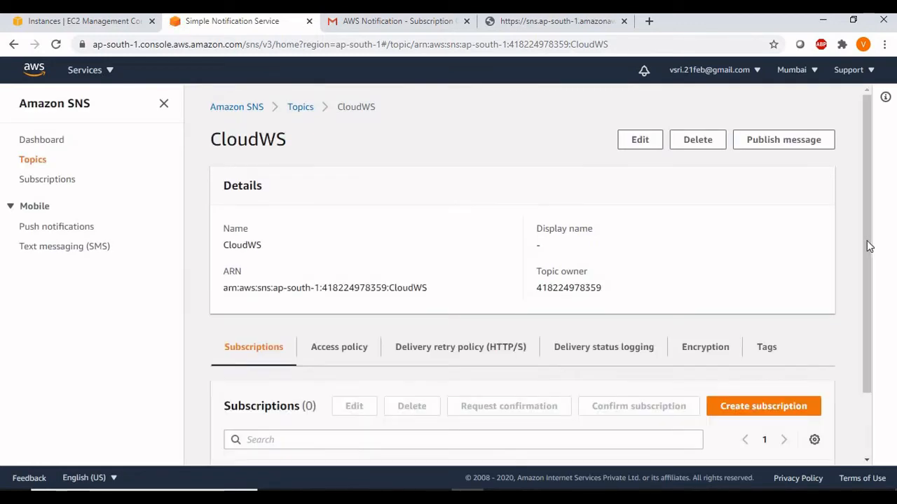
scroll(875, 323, down, 2)
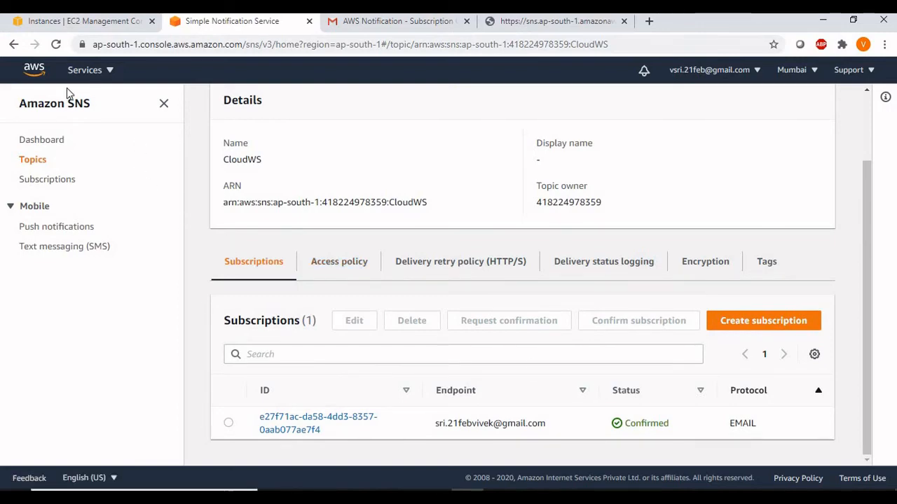
Show the description of the Cloudwatch EC2 instance in the EC2 console and launch PuTTY
click(51, 22)
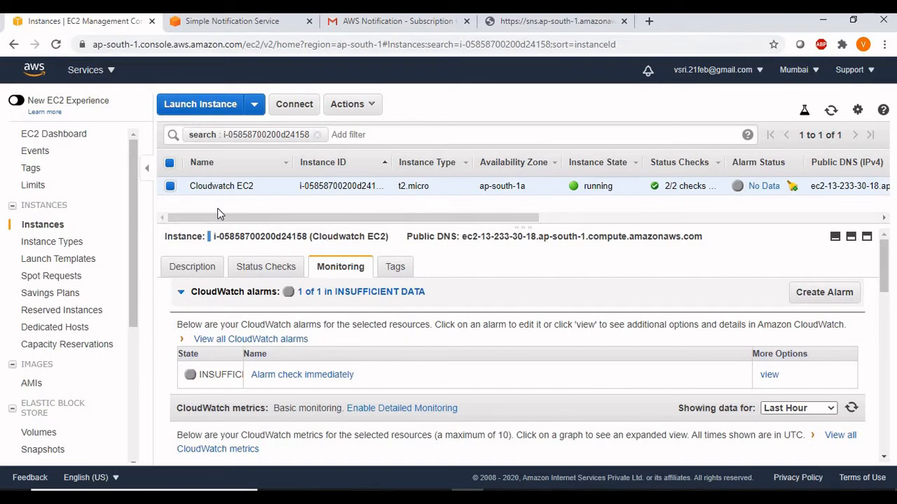
click(187, 268)
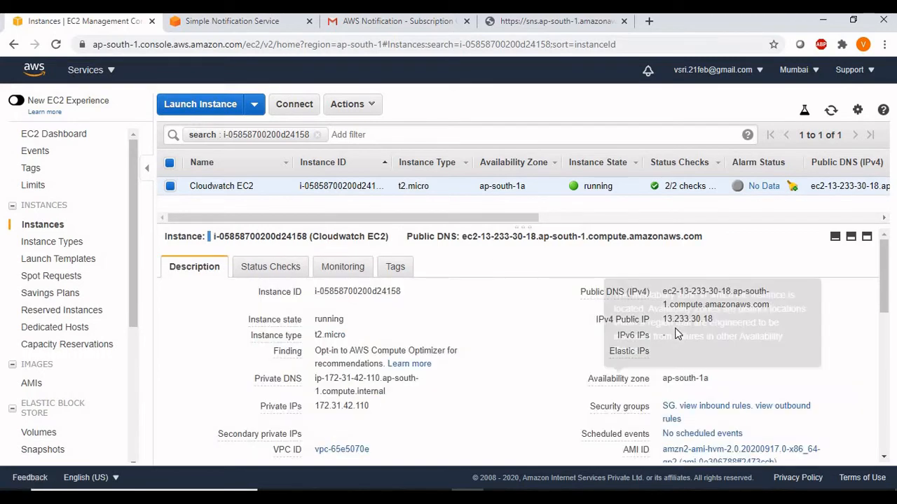
click(141, 498)
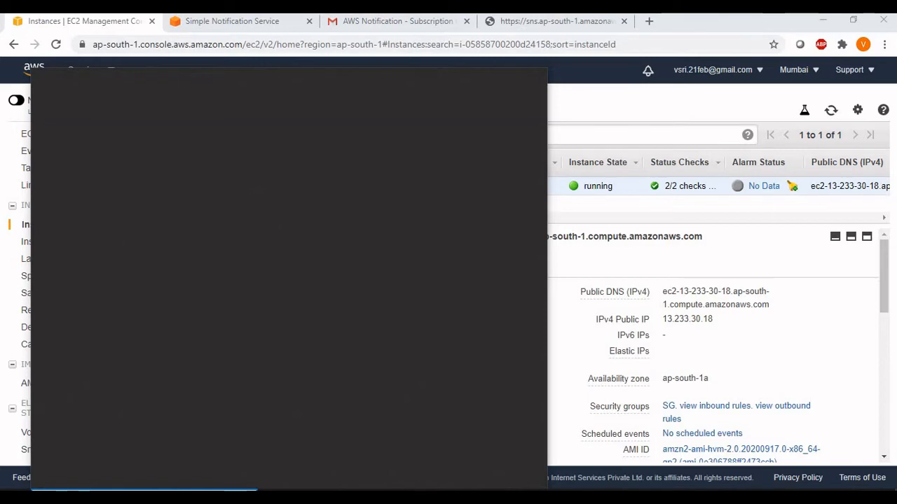
text(putty)
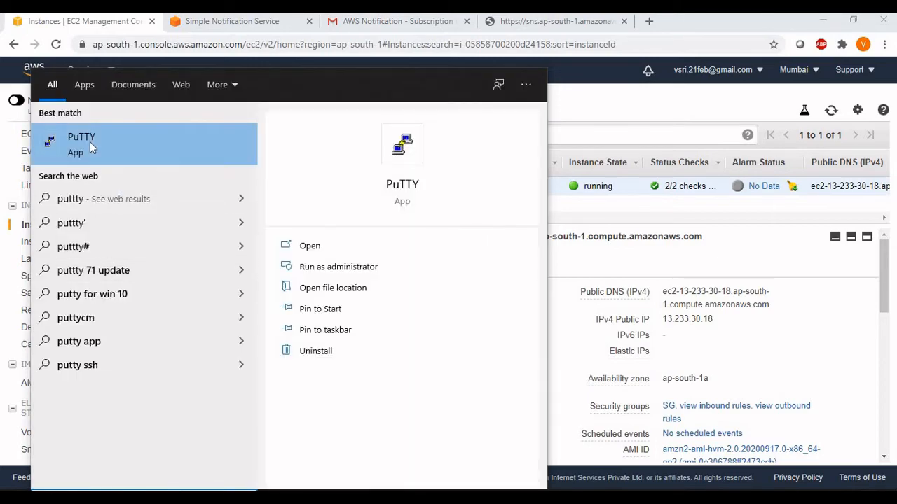
click(90, 142)
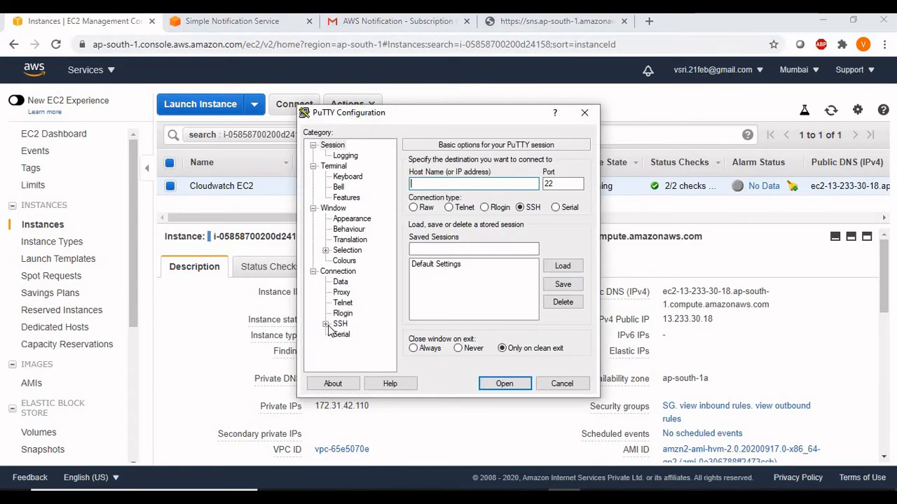
Load the private key file from the desktop's "key new" folder for PuTTY's SSH authentication
click(326, 325)
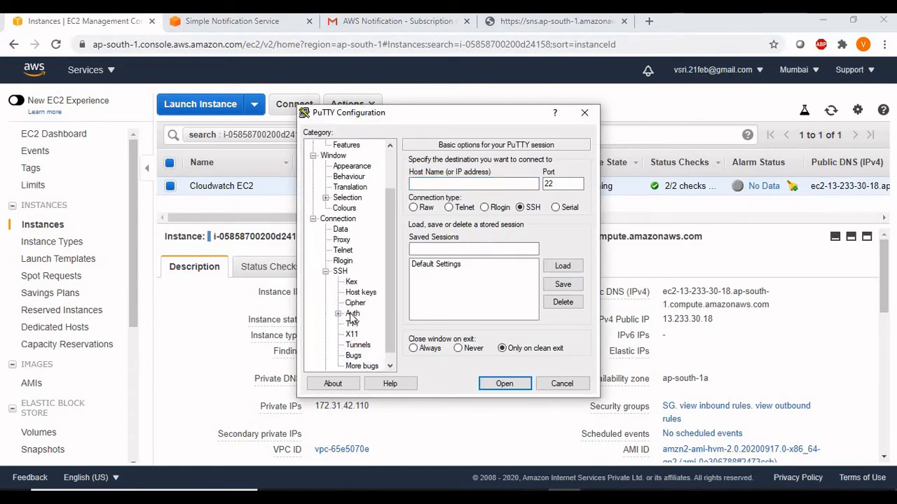
click(352, 314)
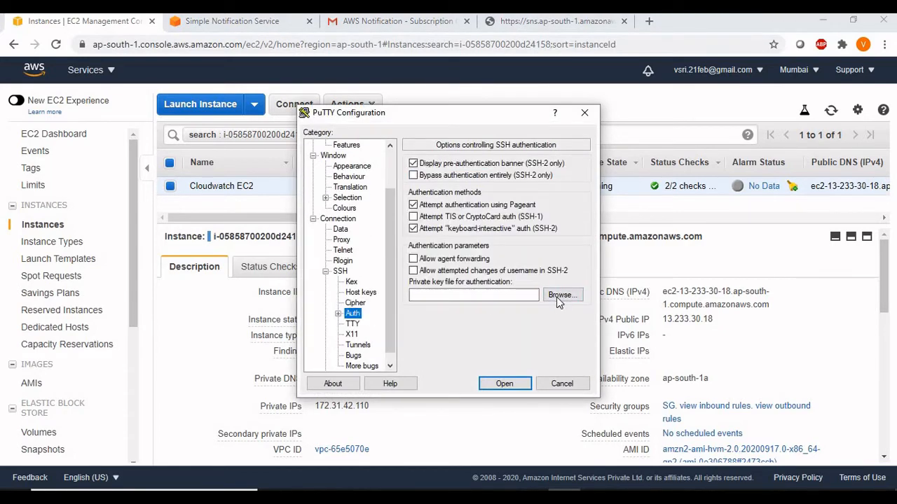
click(558, 295)
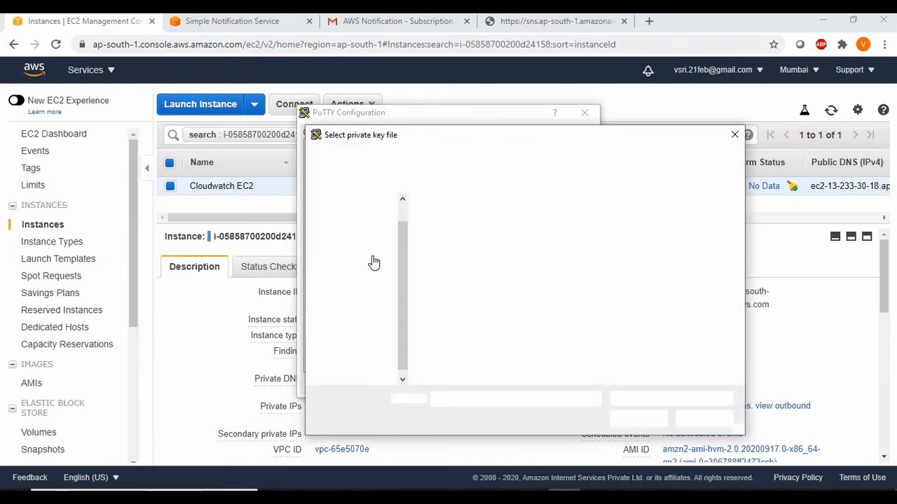
double_click(448, 234)
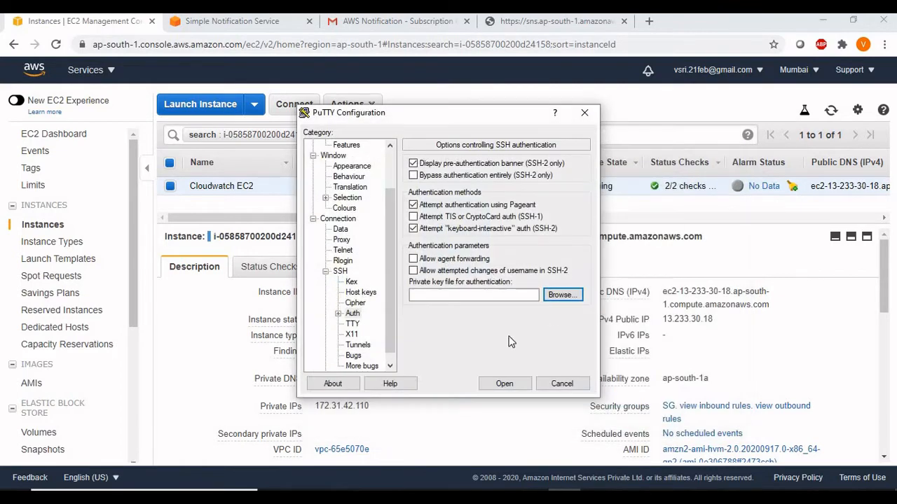
Copy the instance's IPv4 public IP 13.233.30.18 into PuTTY's host name and open the SSH session on port 22
drag(391, 218, 391, 179)
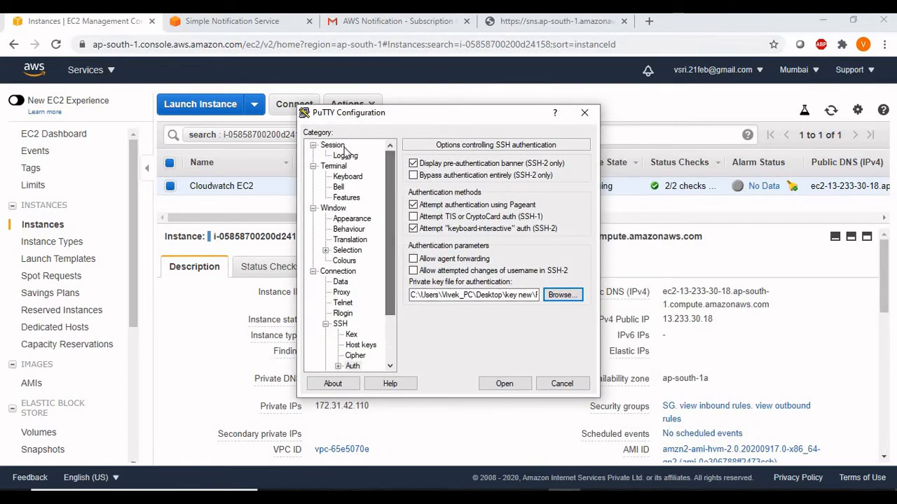
click(333, 146)
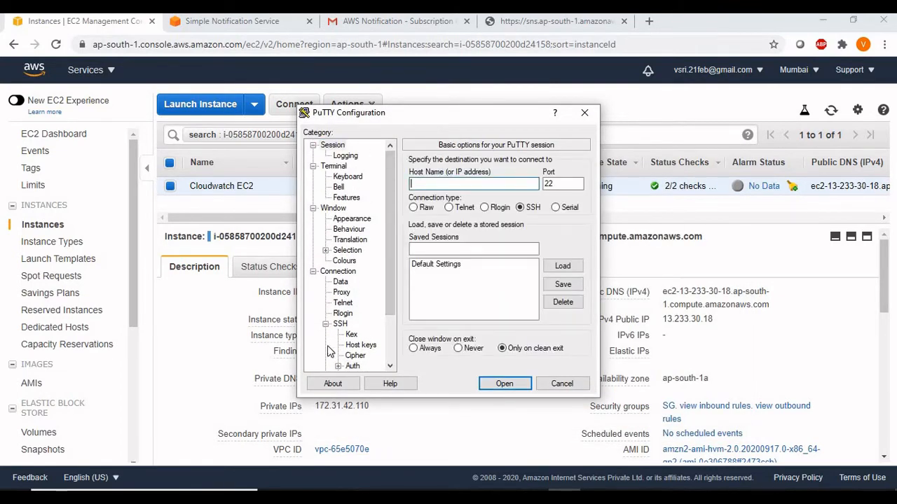
click(724, 323)
click(723, 323)
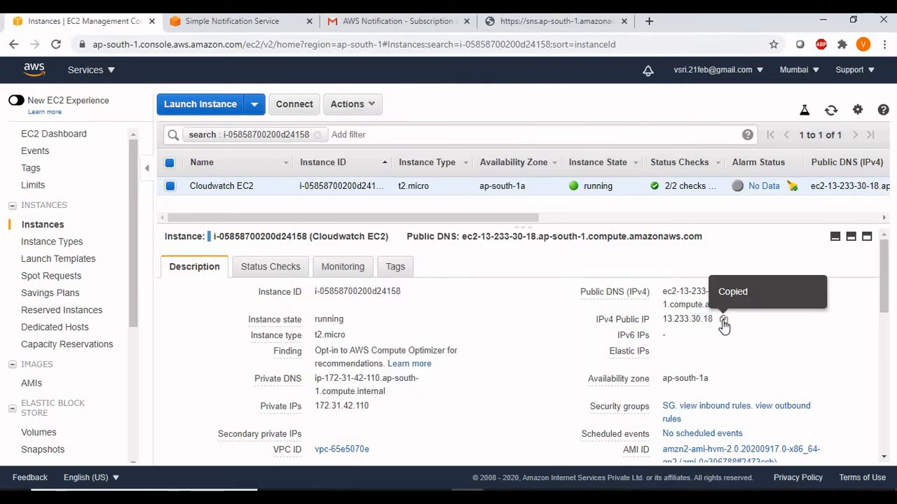
click(565, 496)
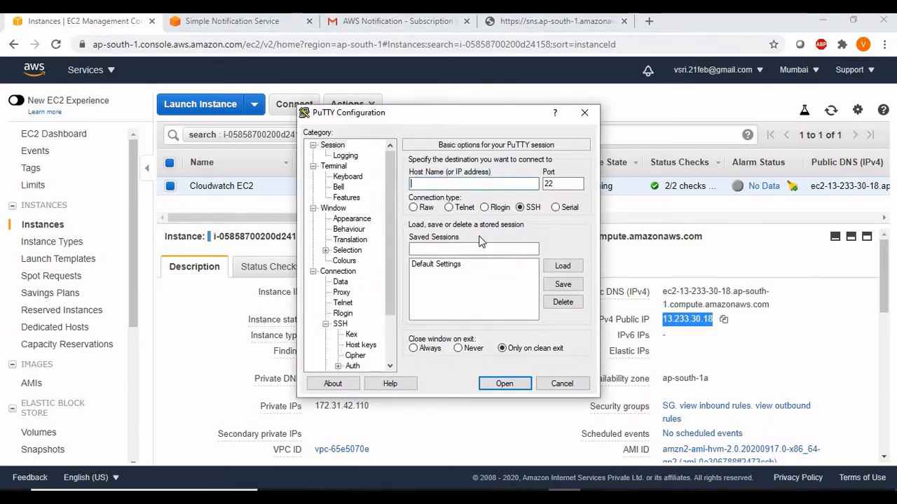
click(457, 188)
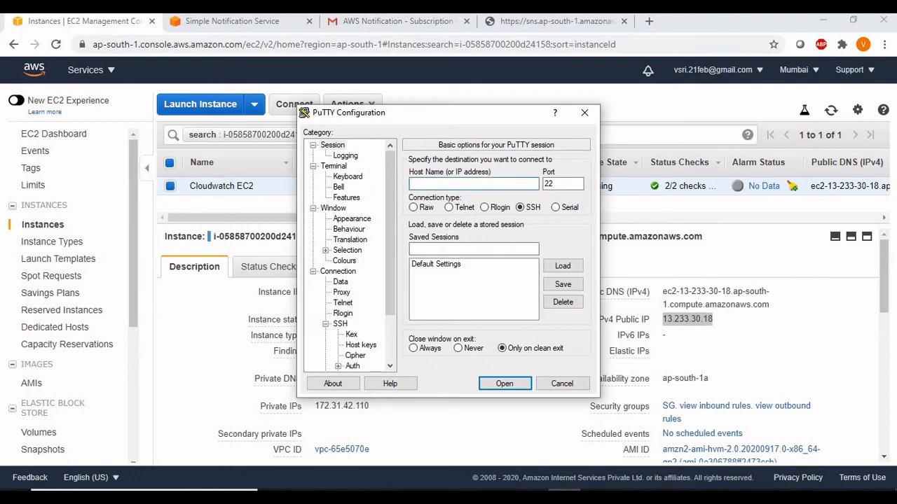
key(ctrl+v)
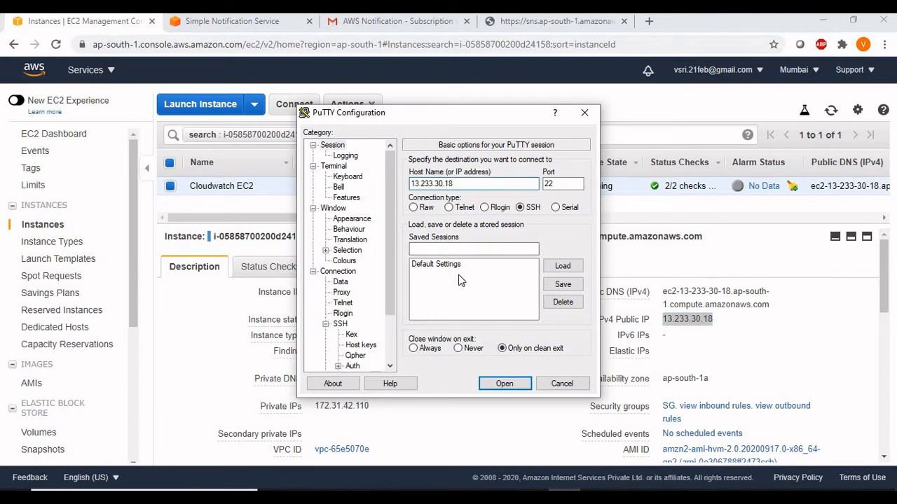
click(512, 384)
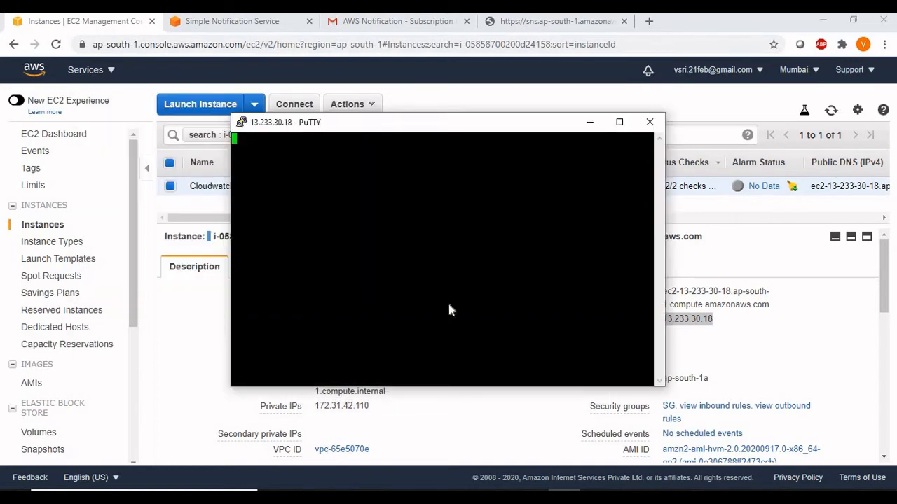
Log in to the instance's terminal as ec2-user
click(378, 344)
text(e)
text(se)
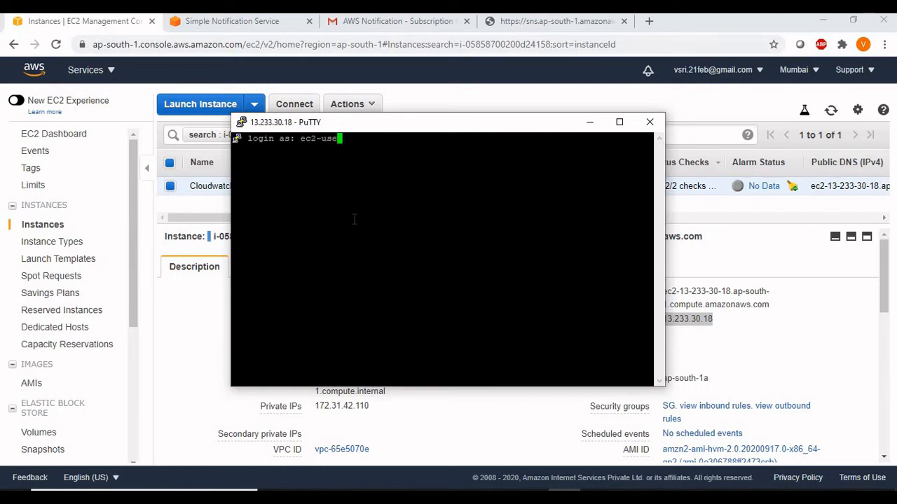
text(r)
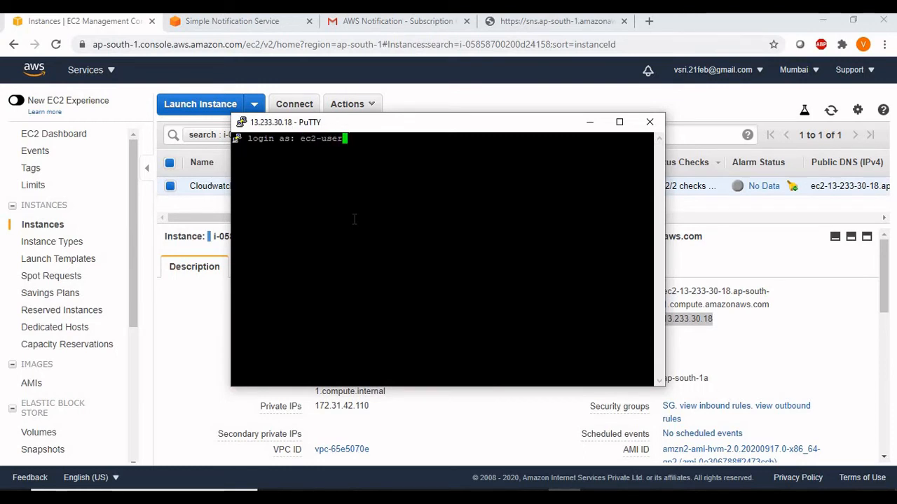
key(Return)
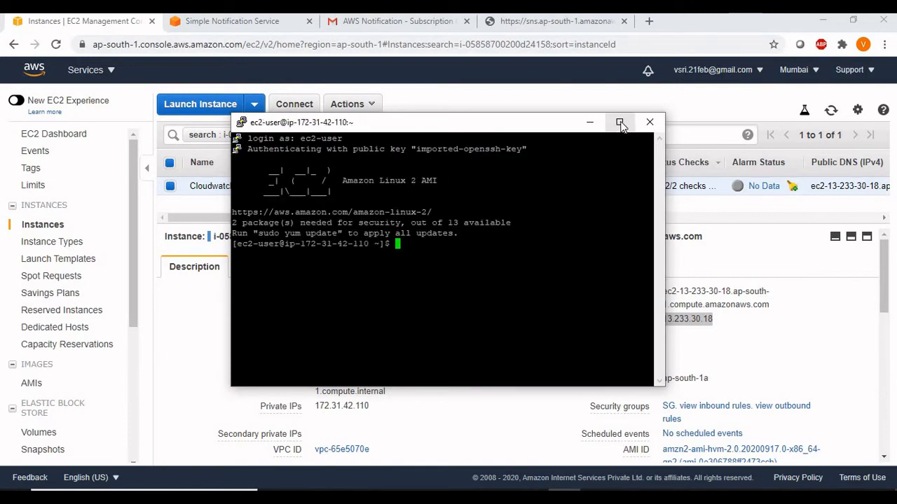
Maximize the terminal, run top to inspect the instance's CPU usage, and switch back to the EC2 console
click(620, 123)
key(Return)
key(Return)
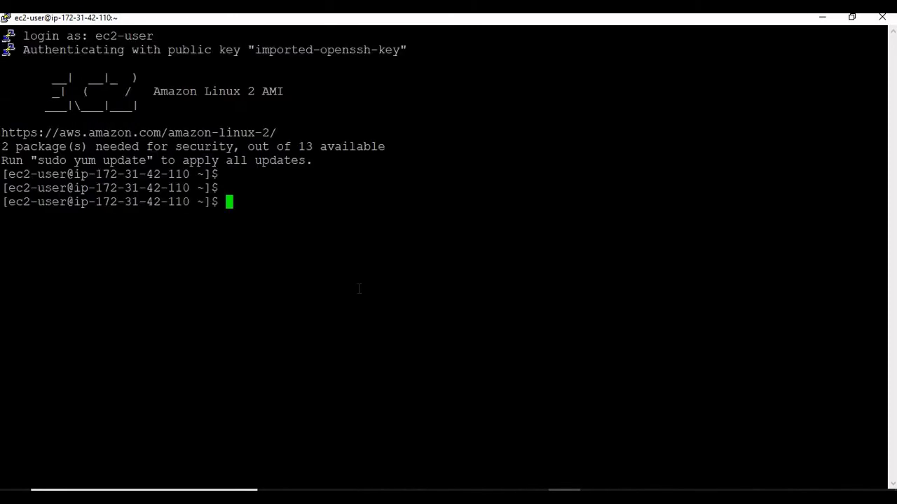
text(top)
key(Return)
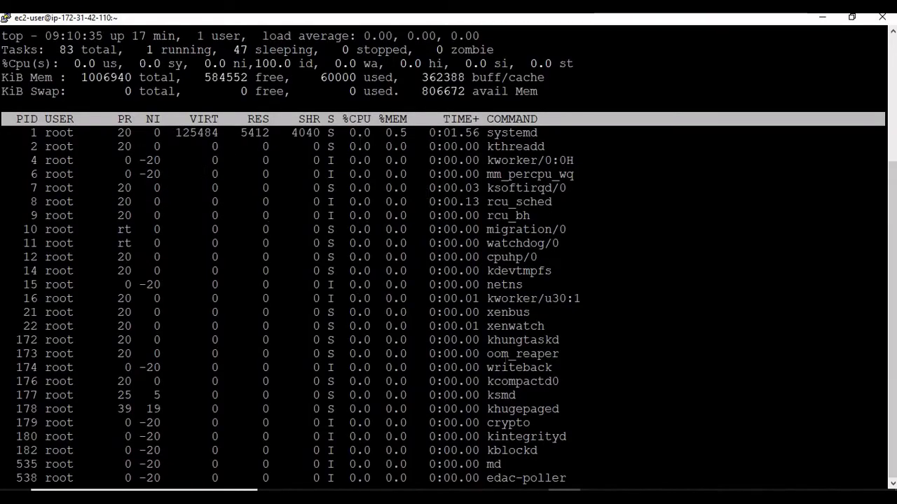
click(468, 494)
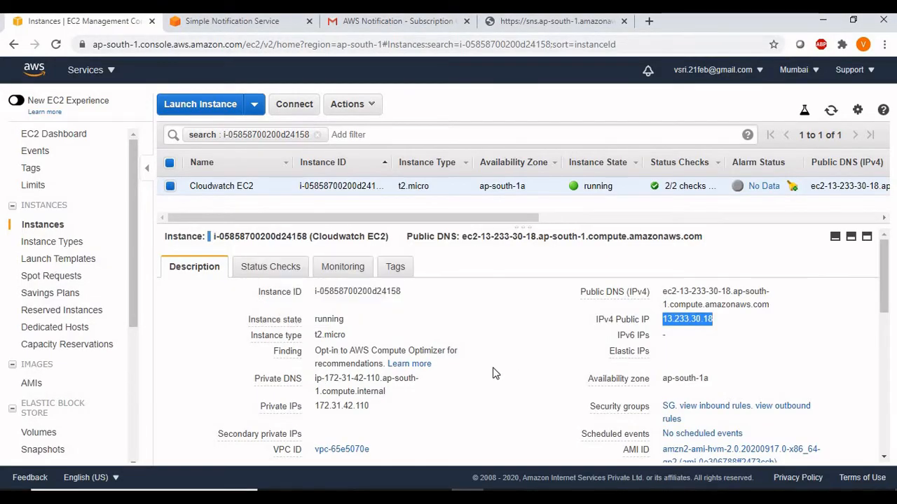
Examine the instance's CloudWatch alarm status and CPU Utilization graph, and switch back to the PuTTY terminal
click(344, 273)
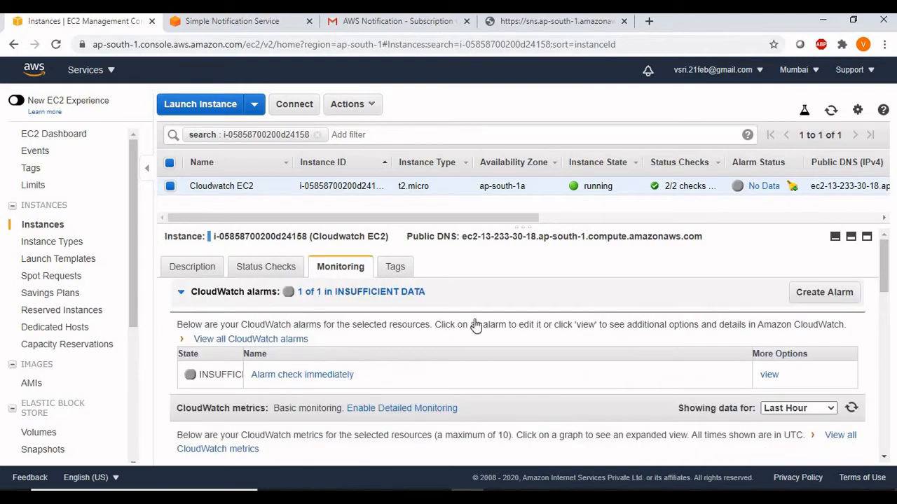
drag(885, 293, 522, 342)
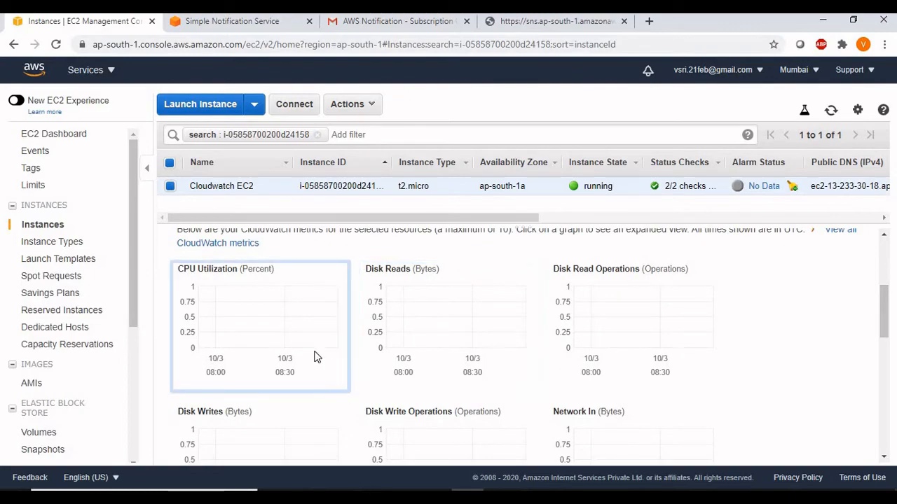
click(564, 497)
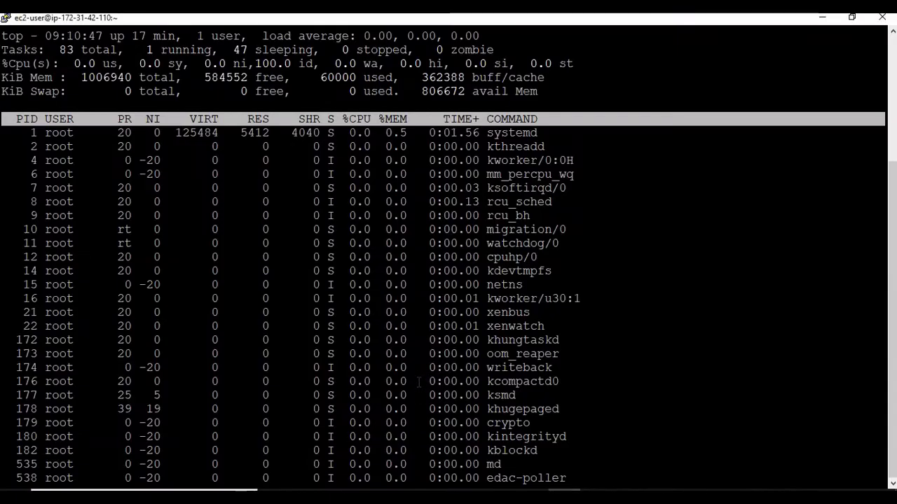
Quit top and add several blank prompt lines in the instance's shell
key(q)
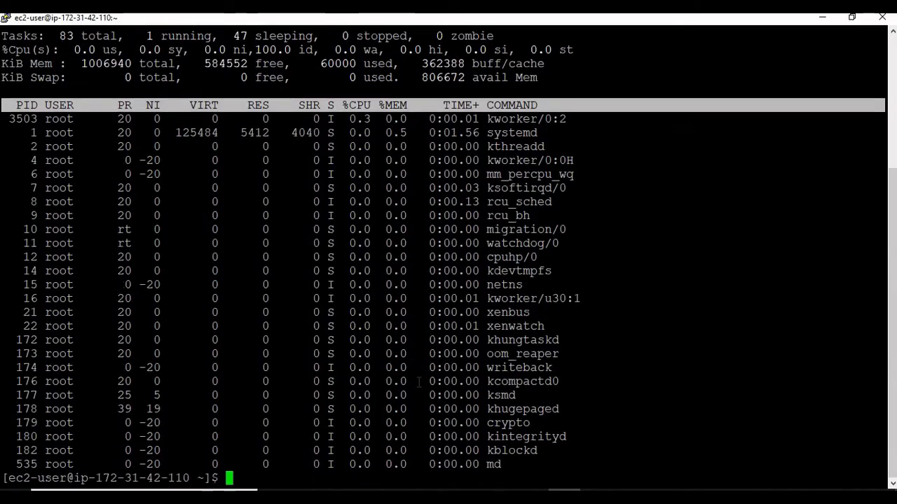
key(Return)
key(Return)
key(Return)
key(Return)
key(Return)
key(Return)
key(Return)
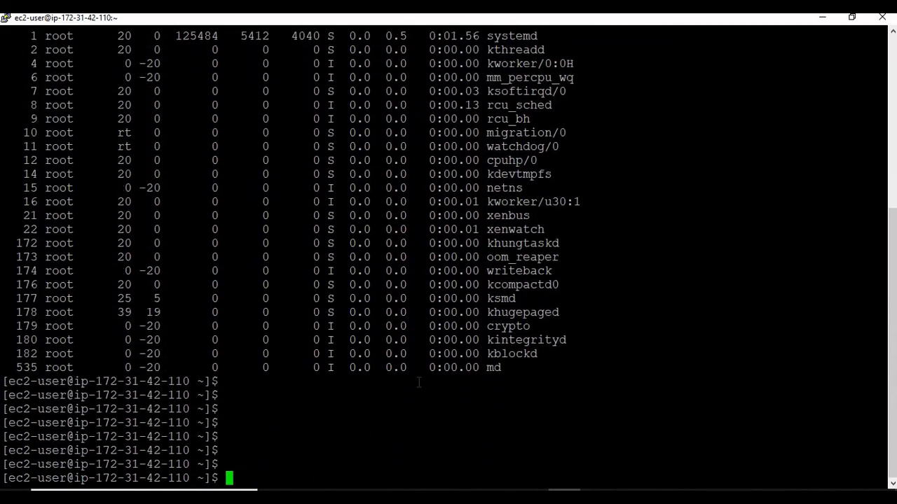
Run yes > /dev/null & to start a background CPU load, checking the command against the Notepad notes
text(yes > /dev/nul)
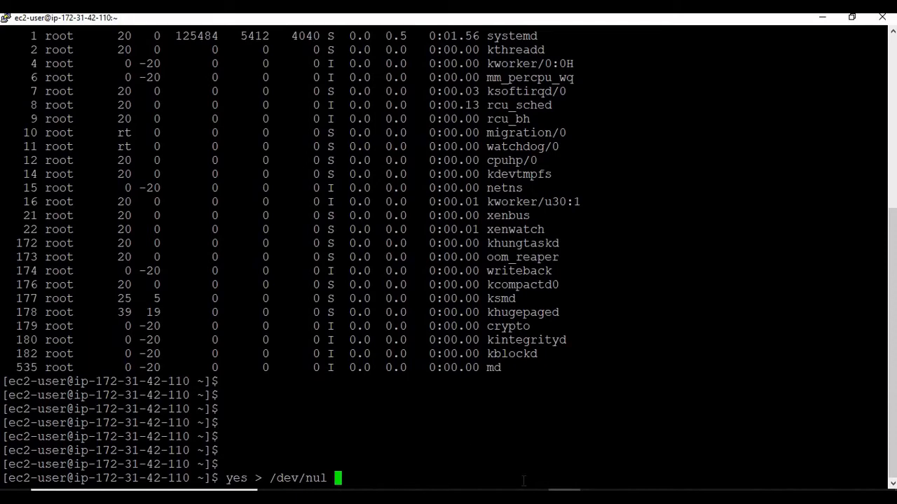
key(alt+Tab)
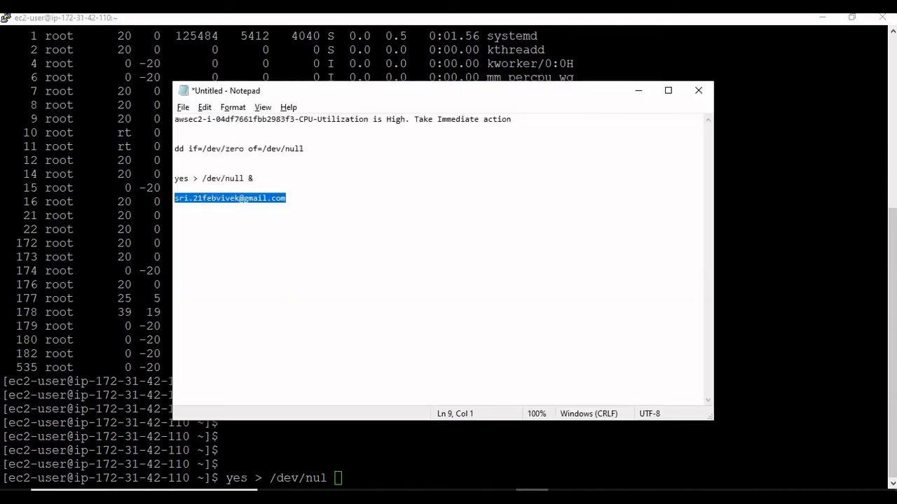
key(alt+Tab)
key(BackSpace)
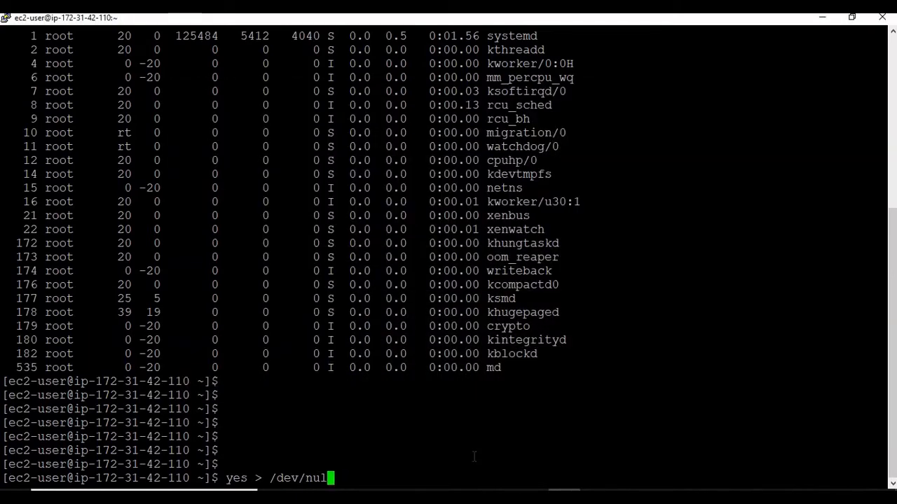
text(l &)
key(Return)
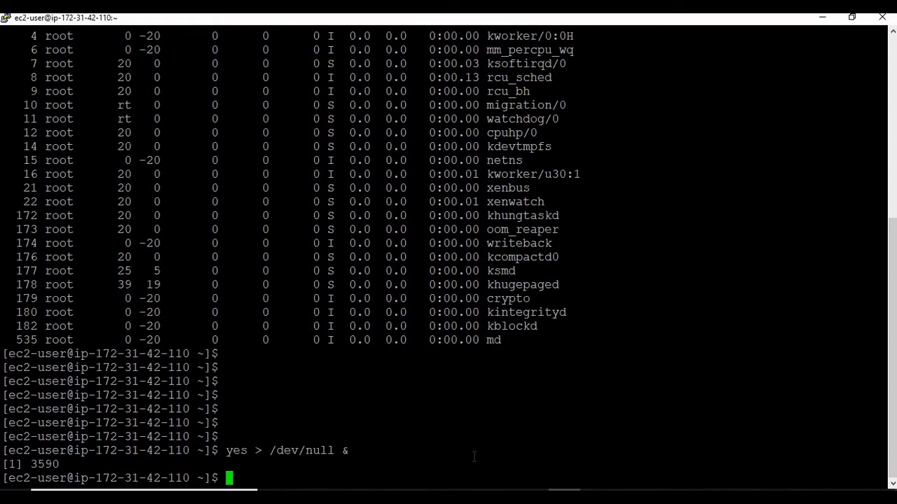
Start three more background copies of yes > /dev/null & to increase the CPU load
key(Return)
key(Return)
key(Up)
key(Return)
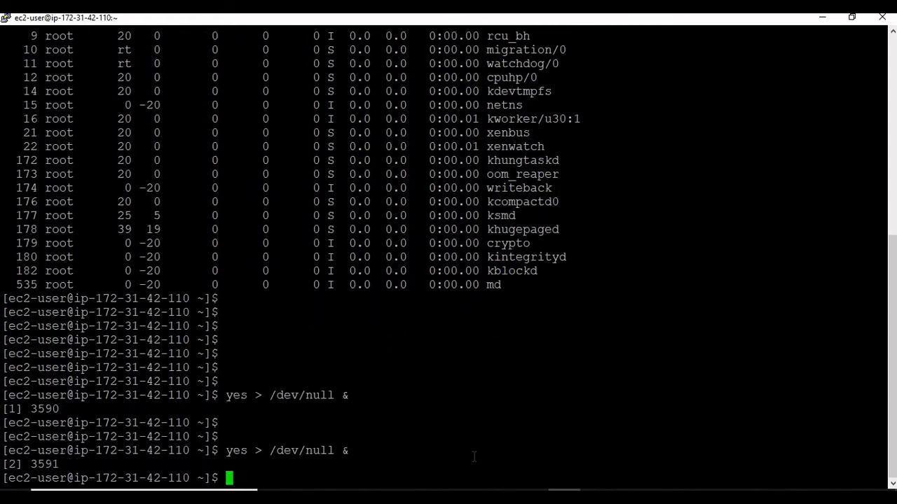
key(Return)
key(Up)
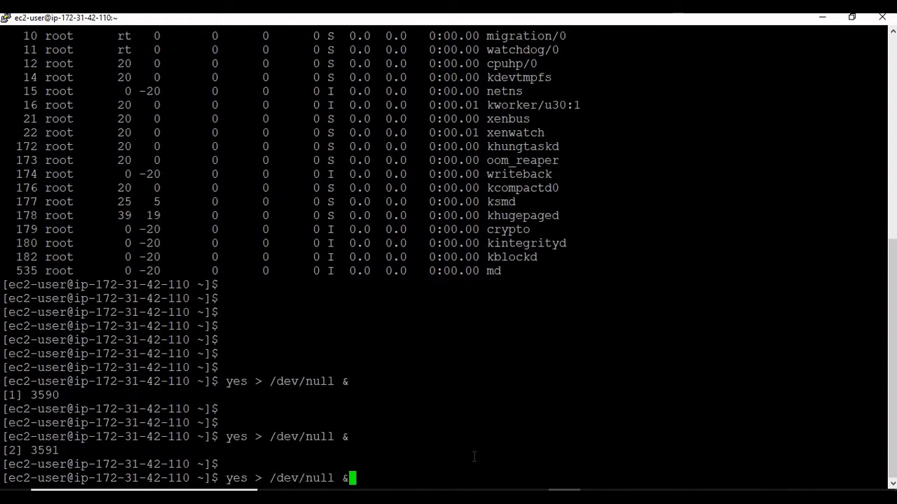
key(Return)
key(Return)
key(Up)
key(Return)
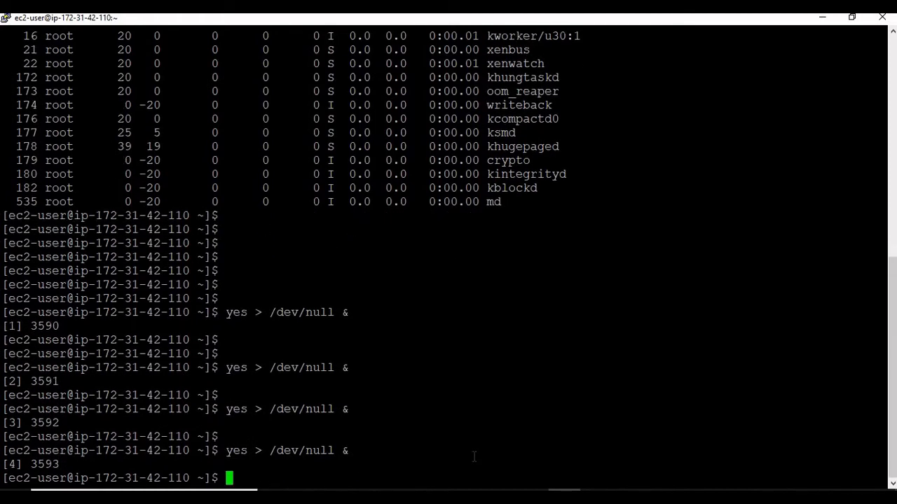
Clear the terminal and run top to inspect the CPU usage of the yes processes
key(Return)
key(Return)
key(Return)
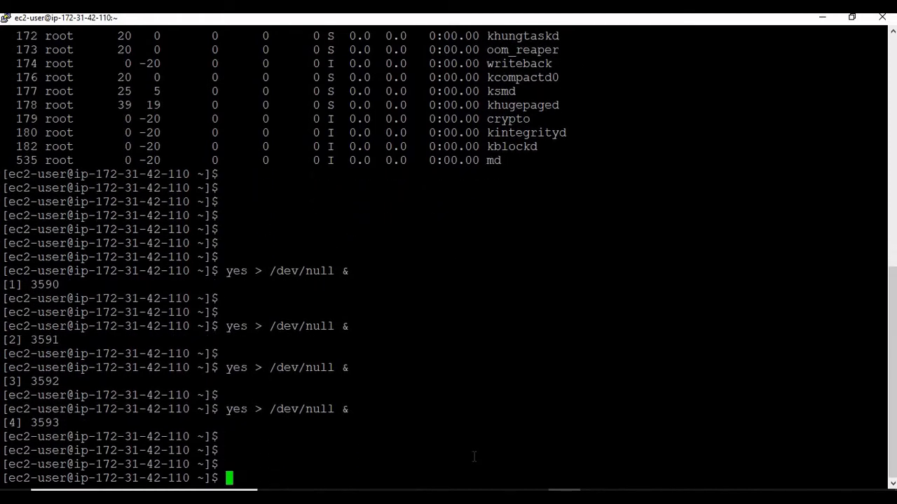
key(ctrl+l)
key(Return)
key(Return)
key(Return)
text(t)
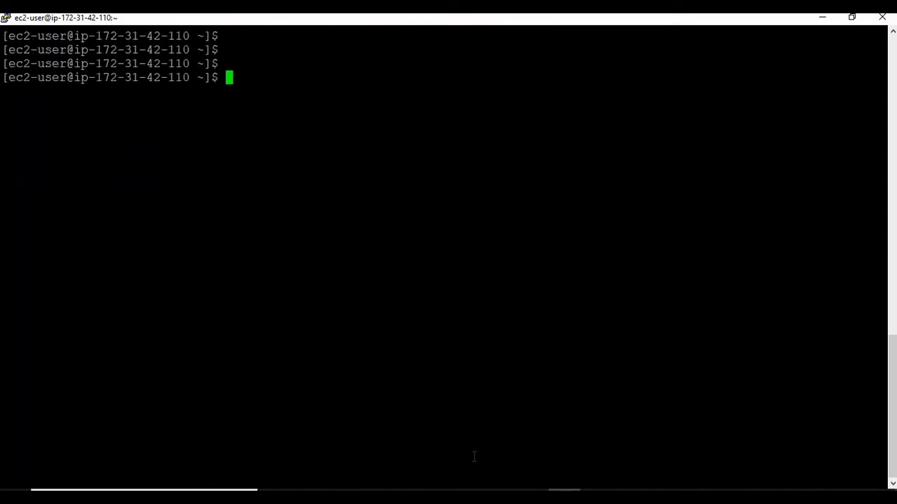
text(op)
key(Return)
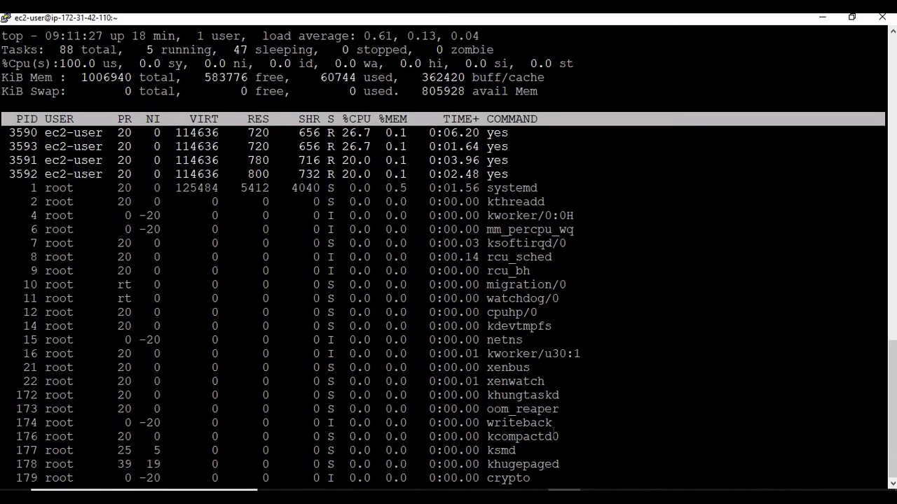
Switch to the EC2 console, review the instance's CloudWatch alarms and open the "Alarm check immediately" alarm in CloudWatch
click(468, 498)
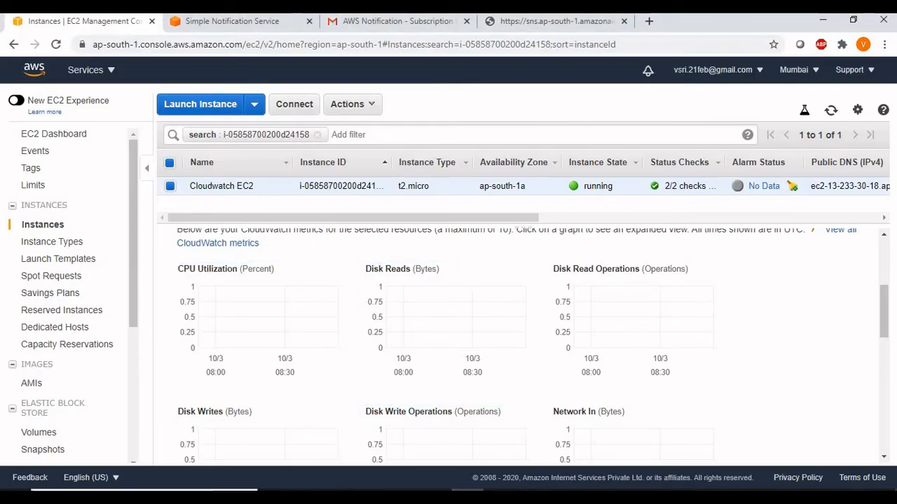
scroll(887, 305, up, 3)
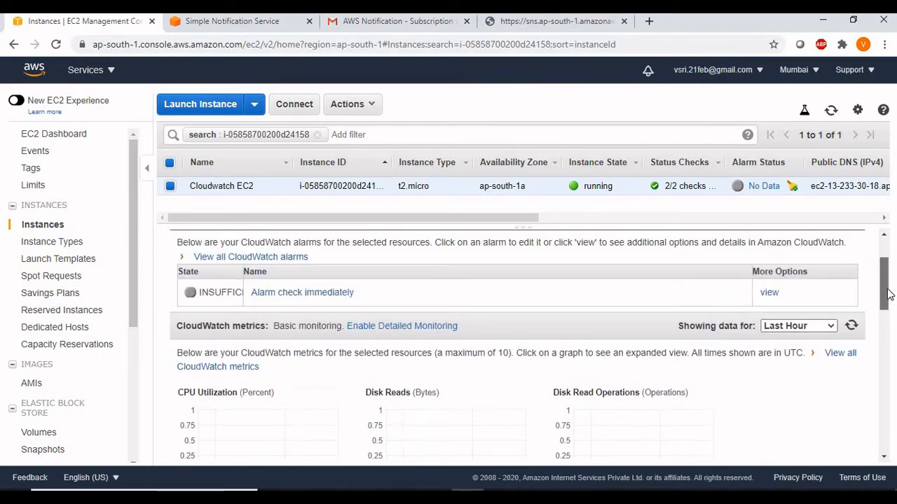
scroll(888, 278, up, 1)
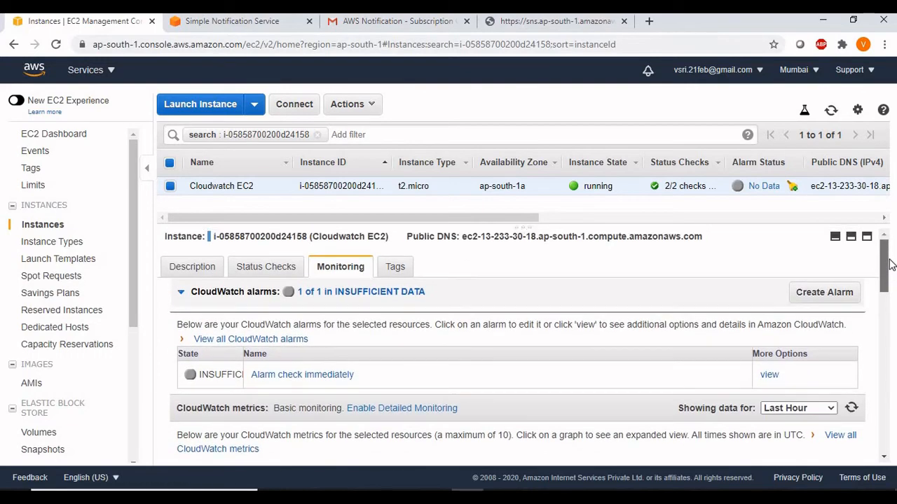
click(221, 293)
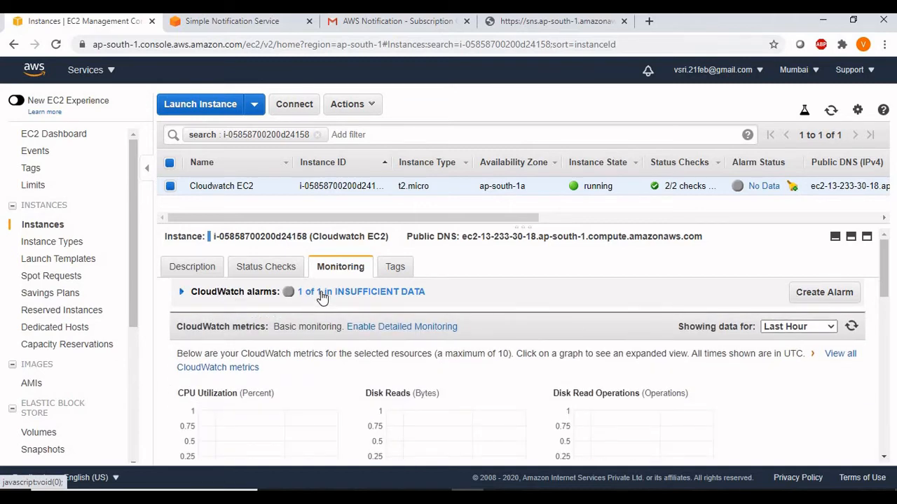
click(322, 294)
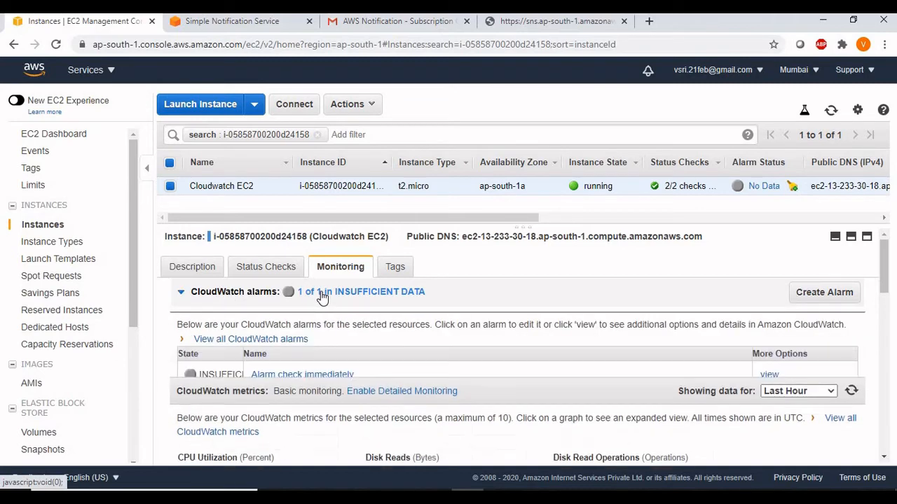
click(769, 377)
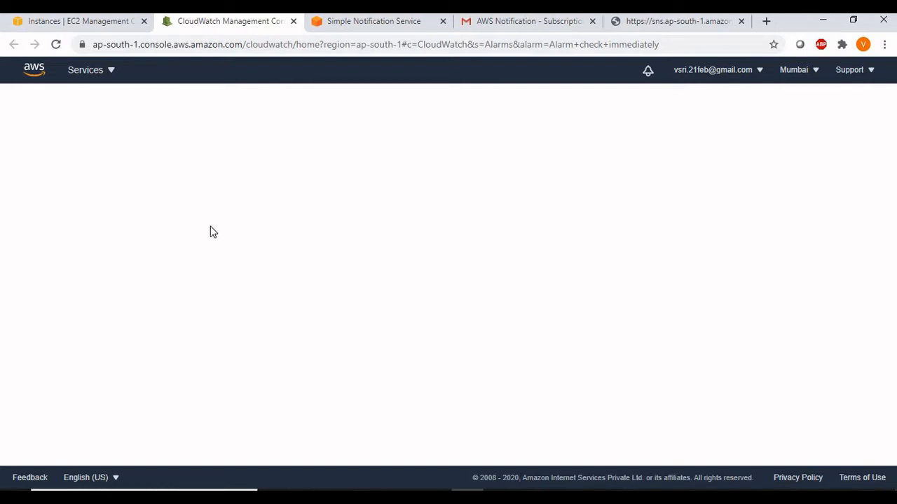
Back in the EC2 console, set the "Alarm check immediately" alarm's CPU Utilization threshold to 20 percent and save it
click(81, 21)
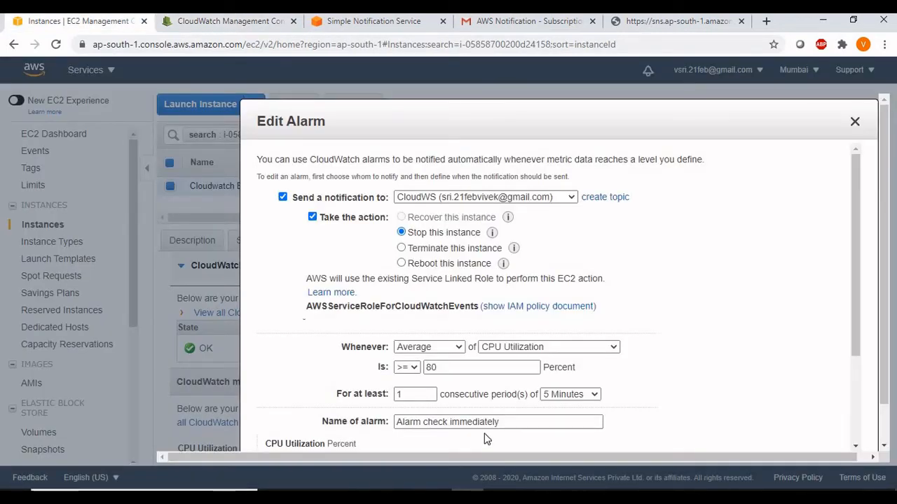
click(457, 366)
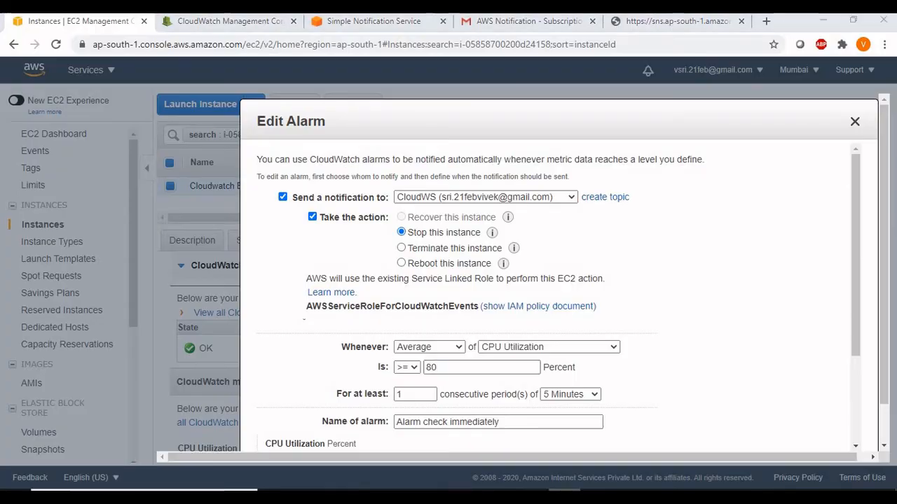
key(alt+Tab)
key(alt+Tab)
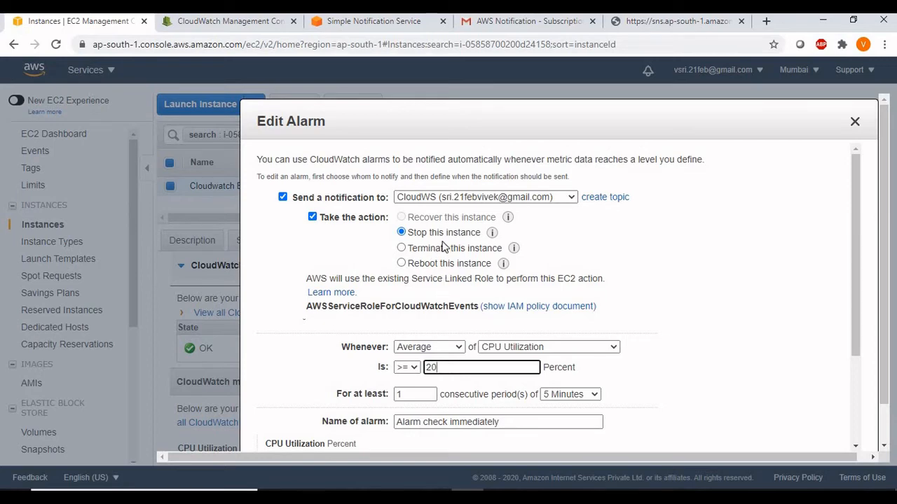
drag(854, 284, 852, 420)
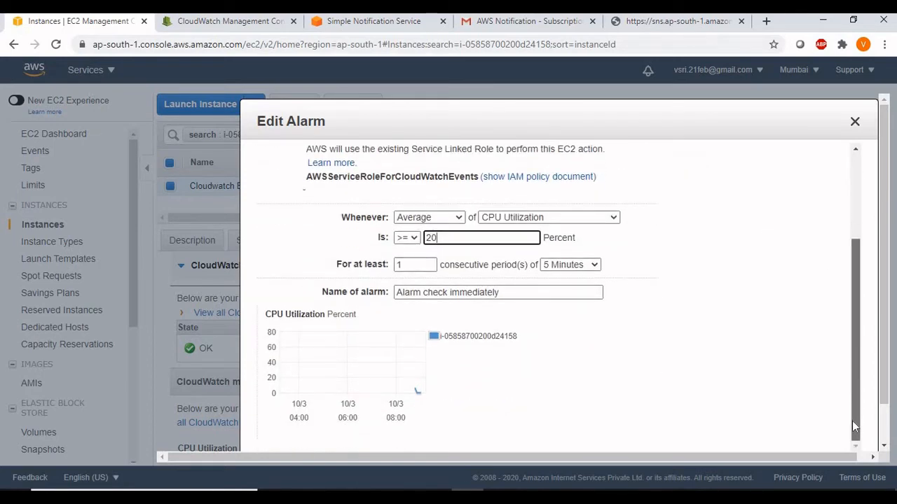
click(887, 448)
click(887, 448)
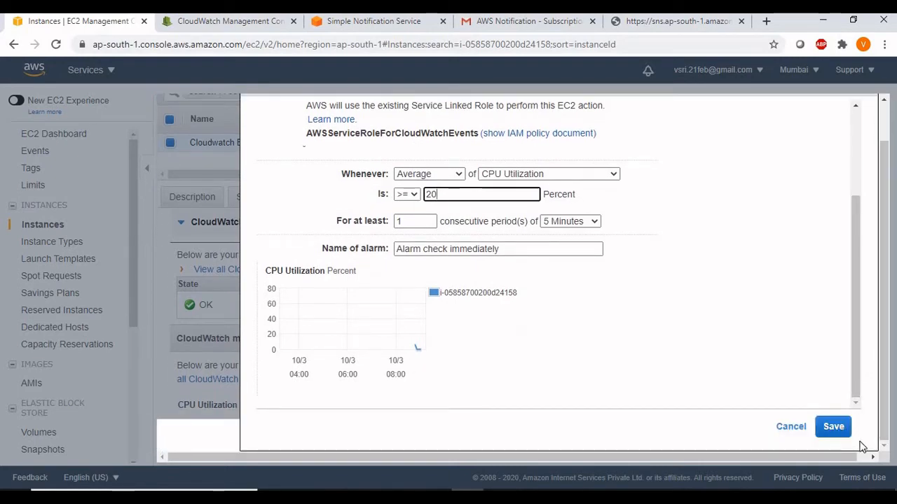
click(833, 428)
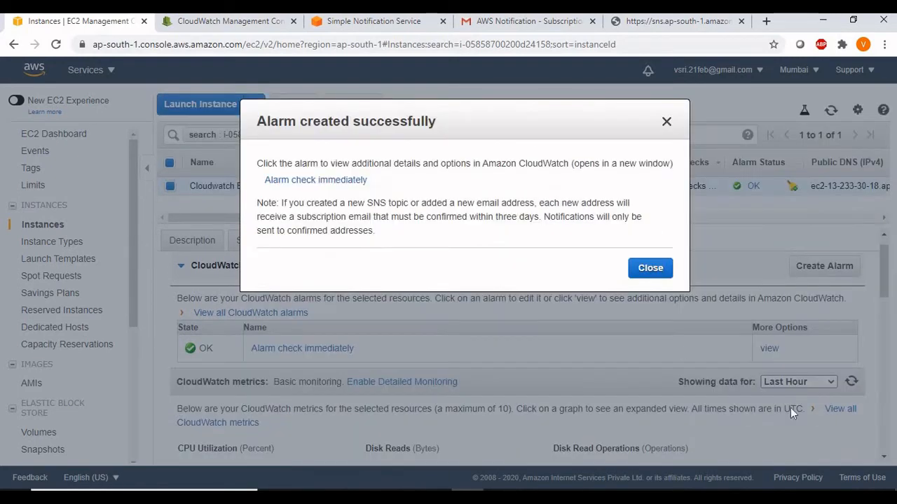
click(650, 269)
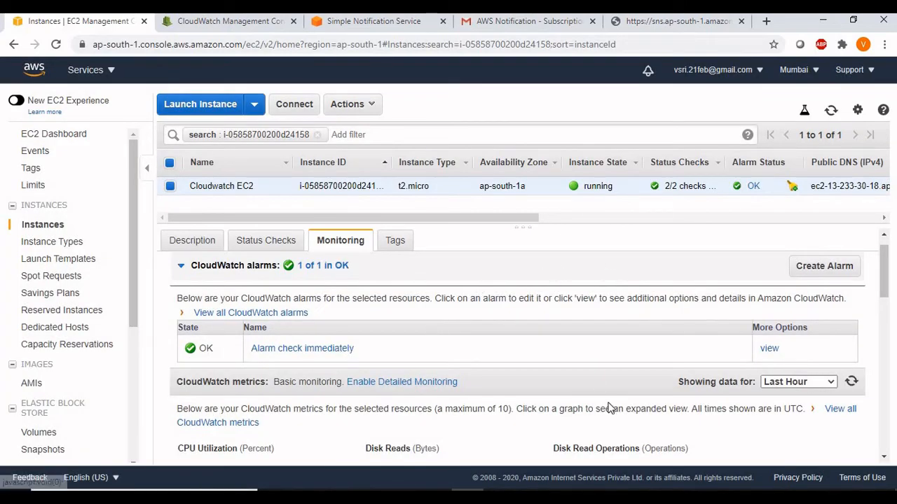
Review the instance's CloudWatch metrics, reopen the "Alarm check immediately" alarm in CloudWatch and close the duplicate CloudWatch tab
key(alt+Tab)
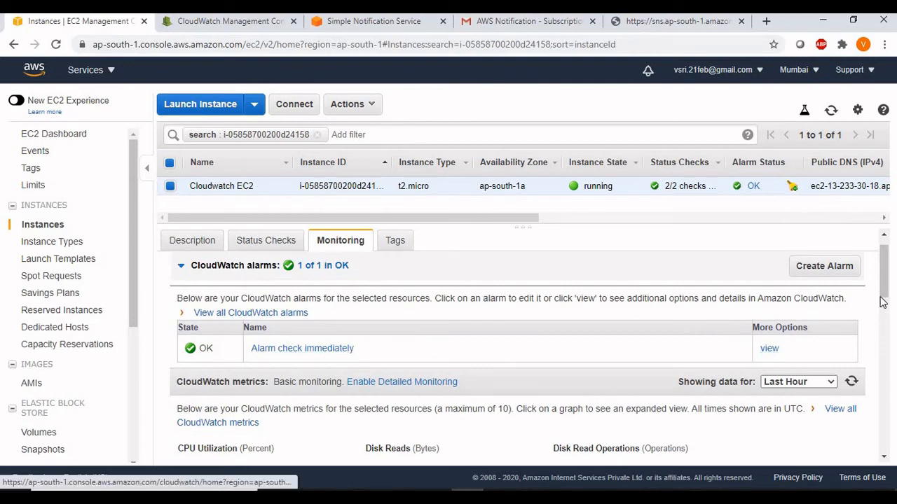
scroll(886, 316, down, 1)
scroll(885, 324, down, 1)
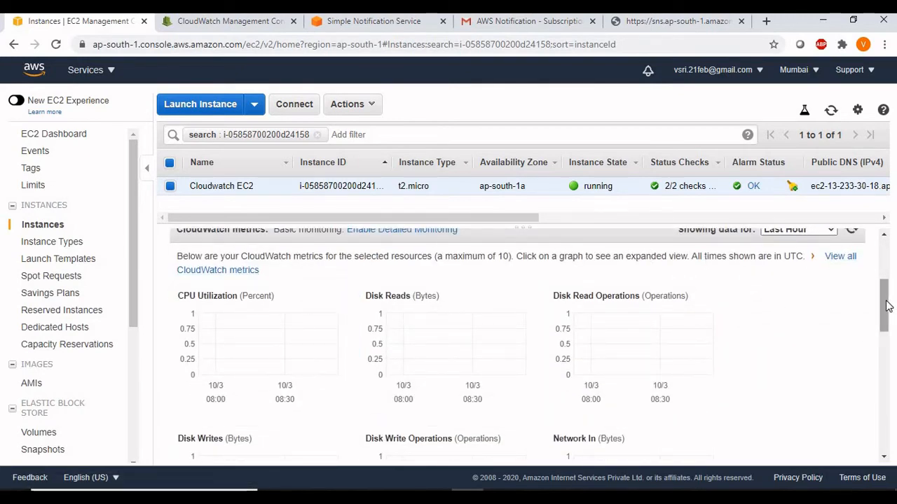
scroll(887, 298, up, 1)
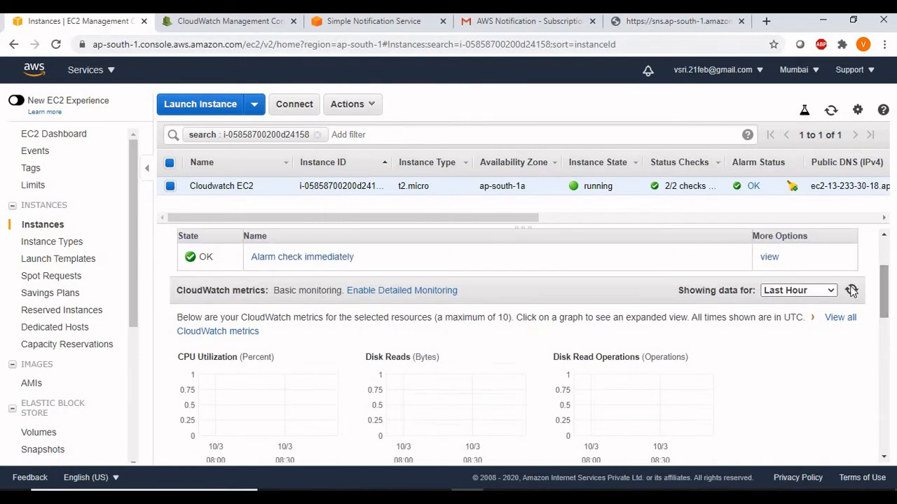
click(771, 259)
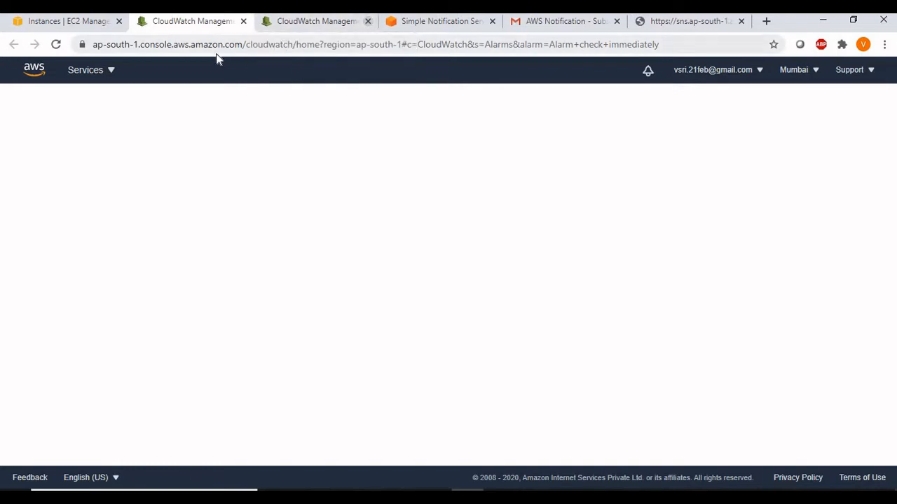
key(ctrl+w)
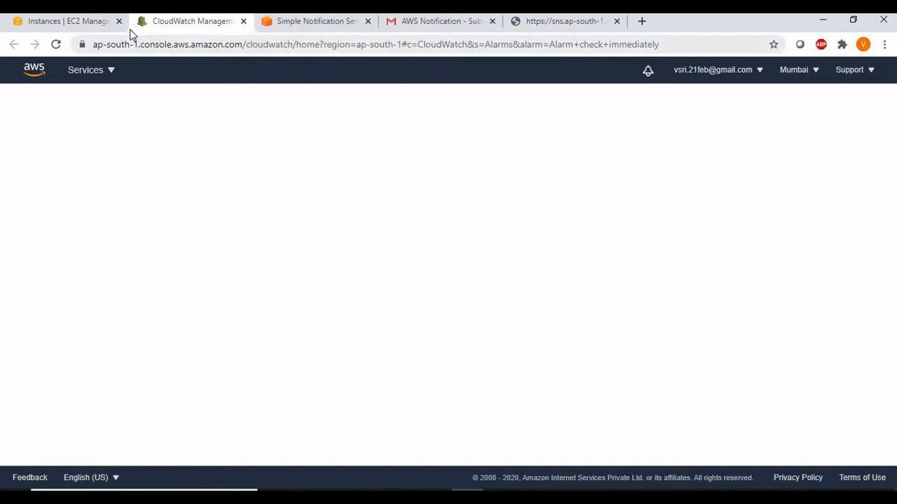
Return to the instance's monitoring graphs in the EC2 console and open the detailed view of the CPU Utilization graph
click(90, 28)
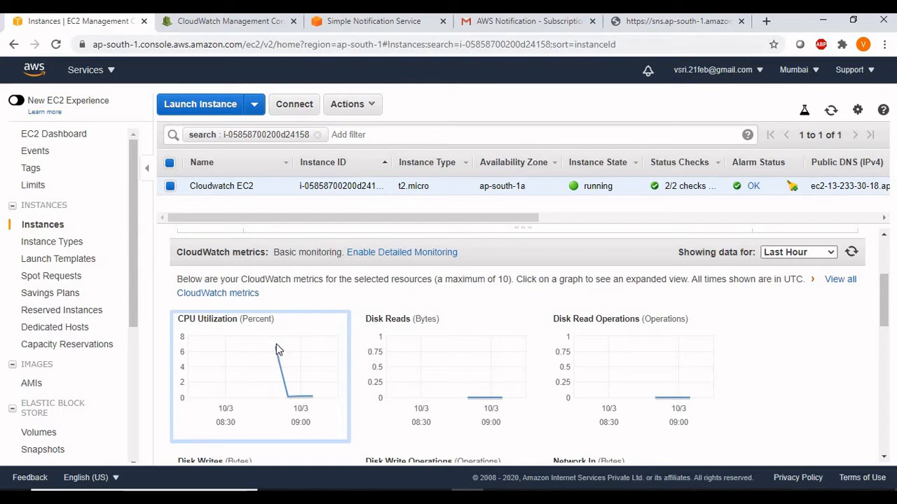
click(286, 374)
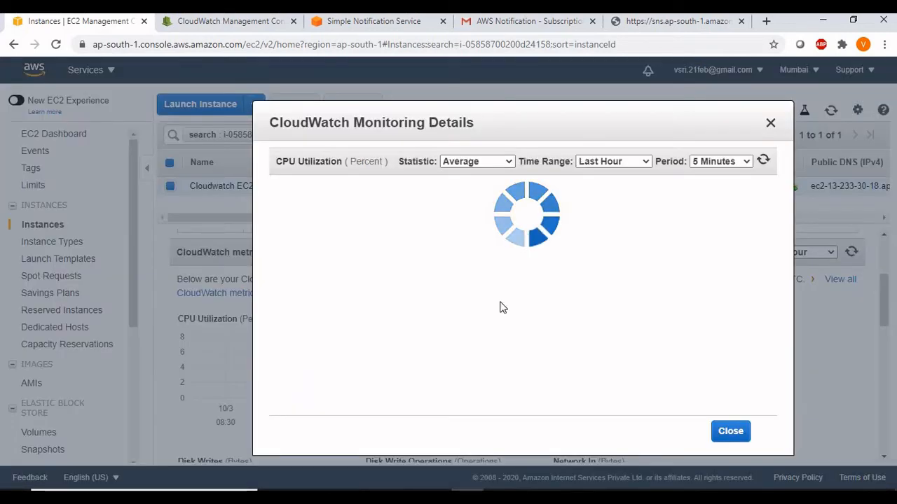
Examine the CPU Utilization graph, shift it to a later time range, close the detailed view and refresh the instance list
mouse_move(601, 199)
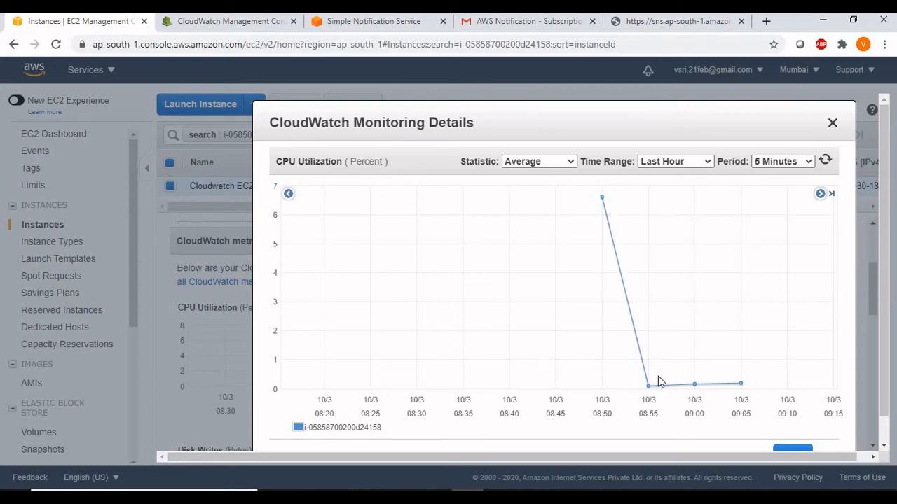
click(819, 194)
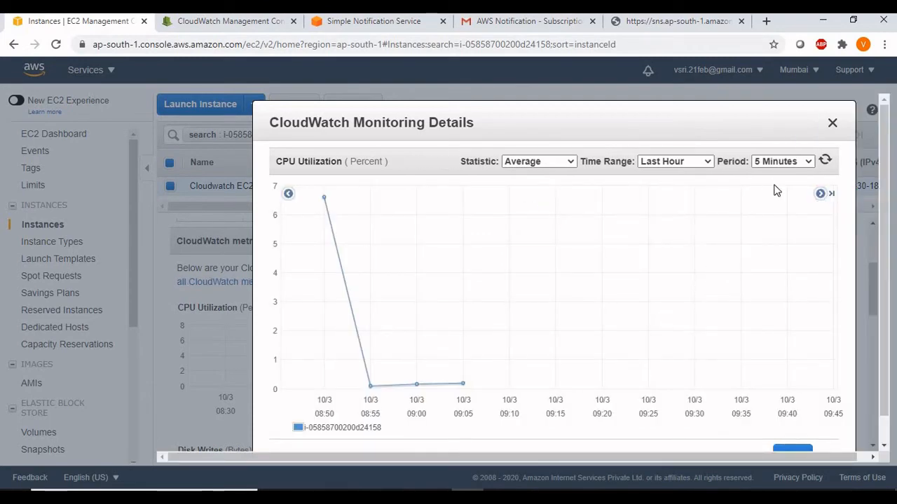
click(833, 122)
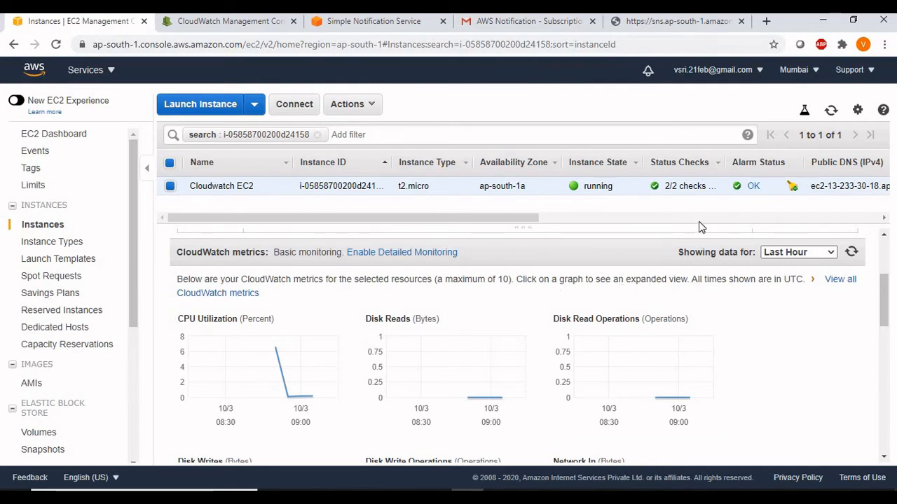
click(831, 112)
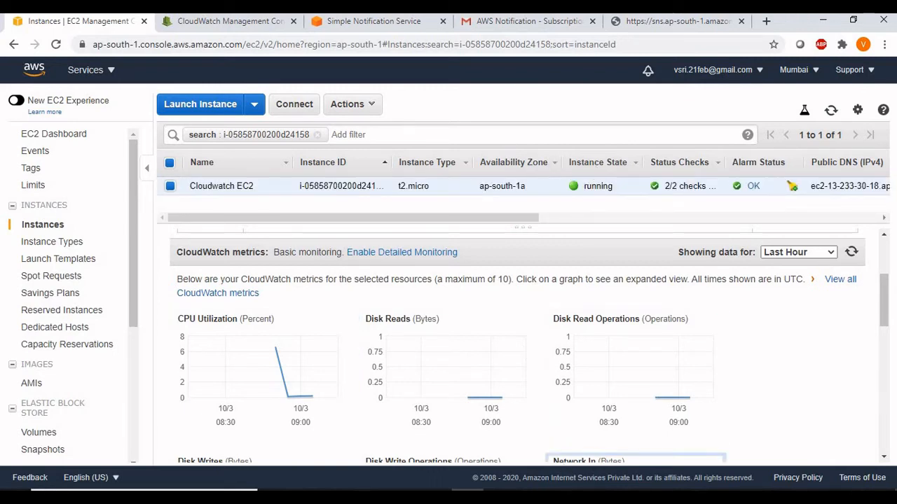
Check the load in the PuTTY session, dismiss its connection error and refresh the instance list in the EC2 console
click(564, 497)
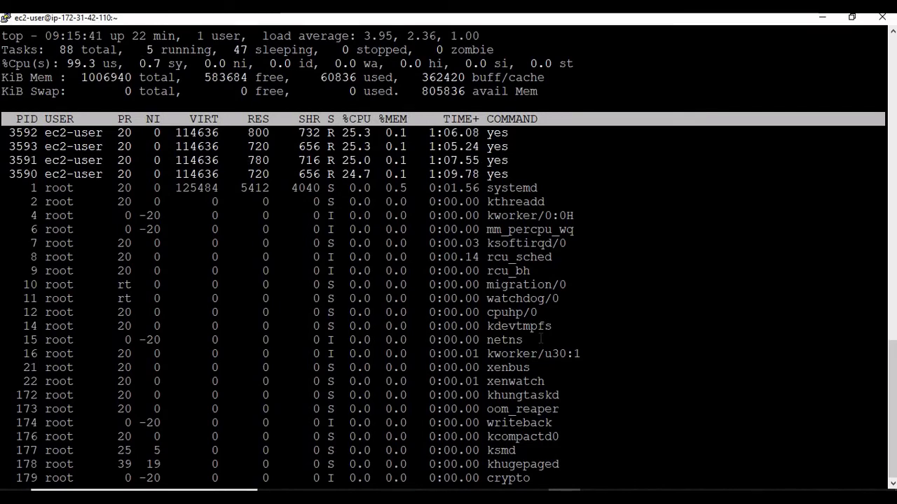
click(467, 496)
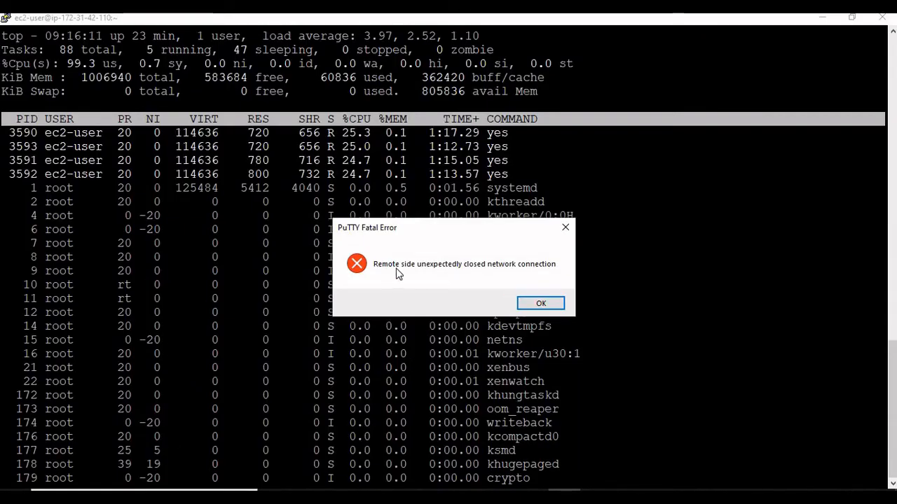
click(539, 303)
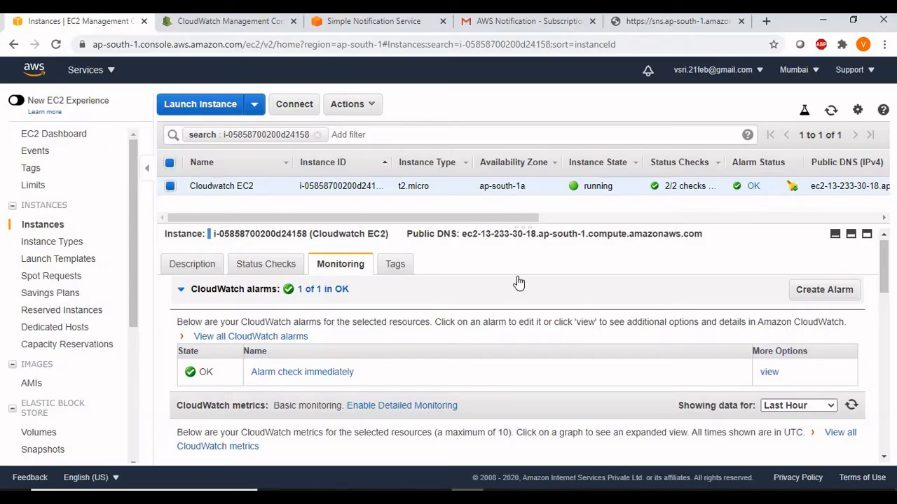
click(831, 112)
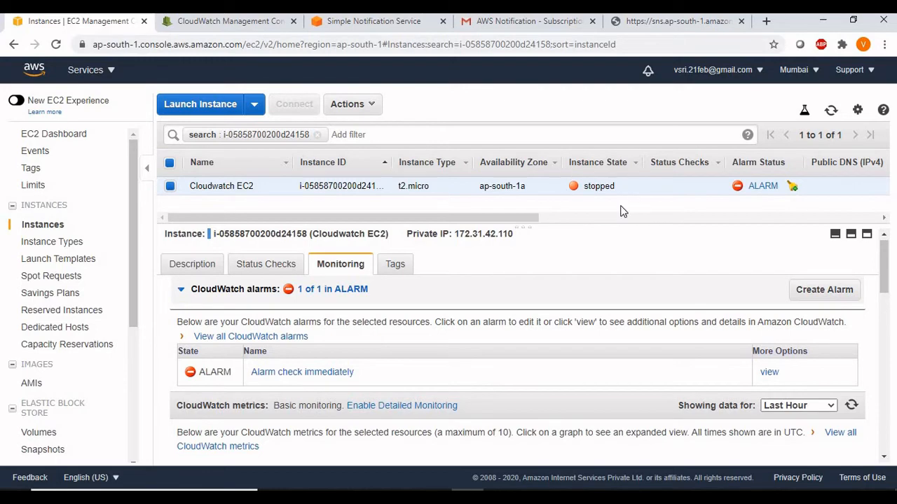
Open the instance's alarm in CloudWatch from its alarm status, and switch to Gmail to check the inbox
click(765, 188)
click(691, 293)
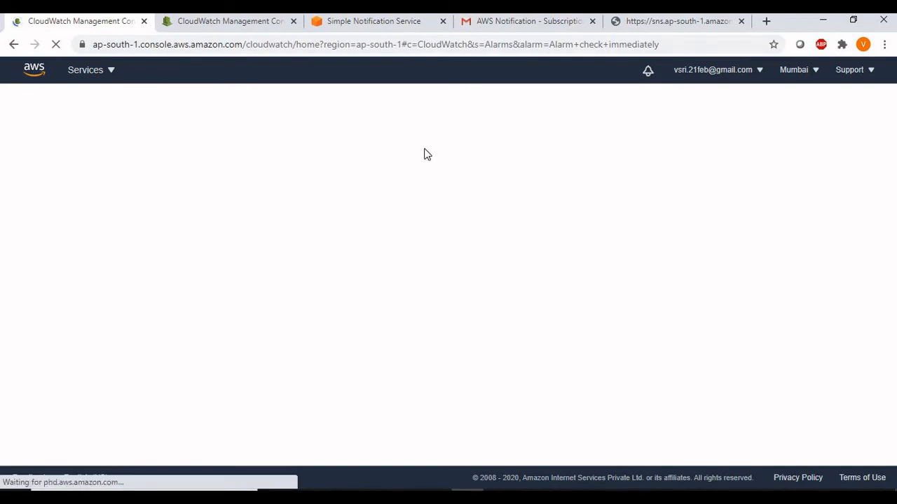
click(498, 23)
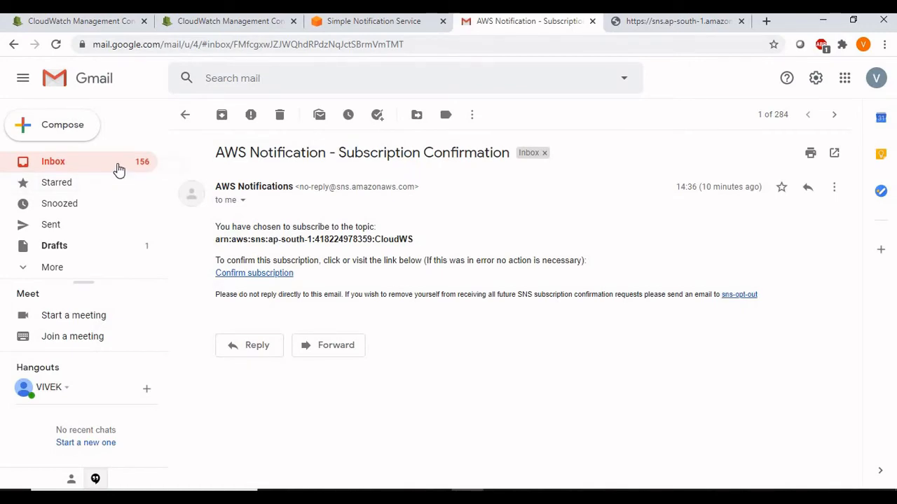
click(119, 169)
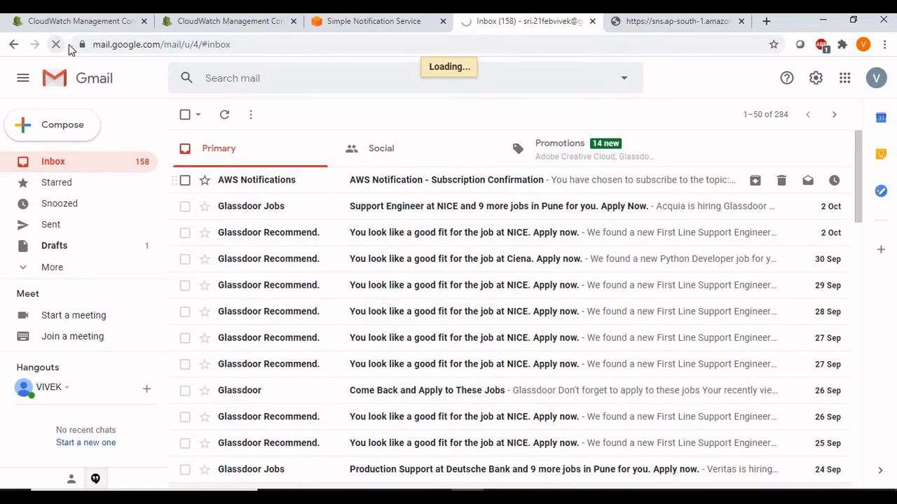
Go back from the blank CloudWatch page to the EC2 console, and return to Gmail to open the "Alarm check immediately" notification
click(103, 27)
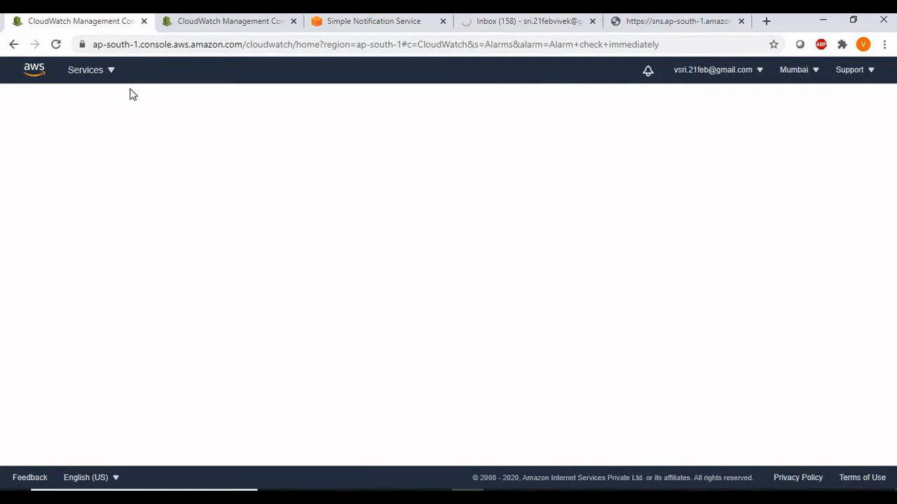
click(15, 48)
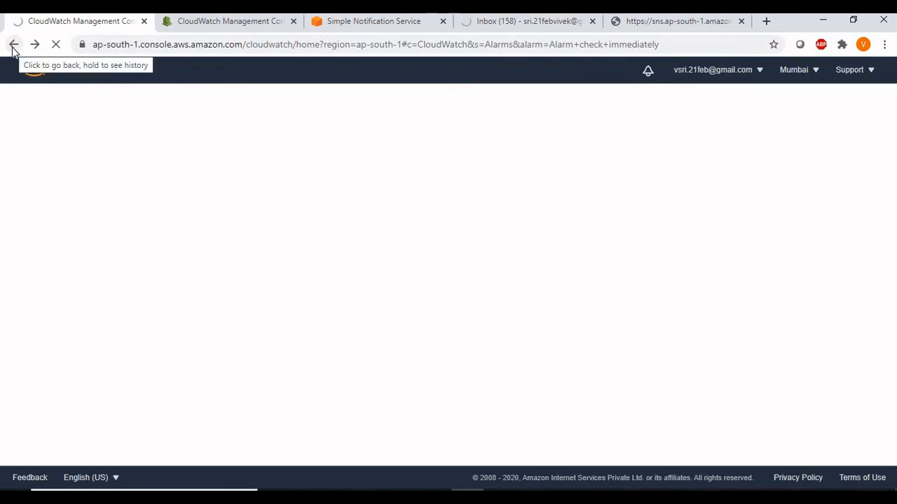
key(ctrl+4)
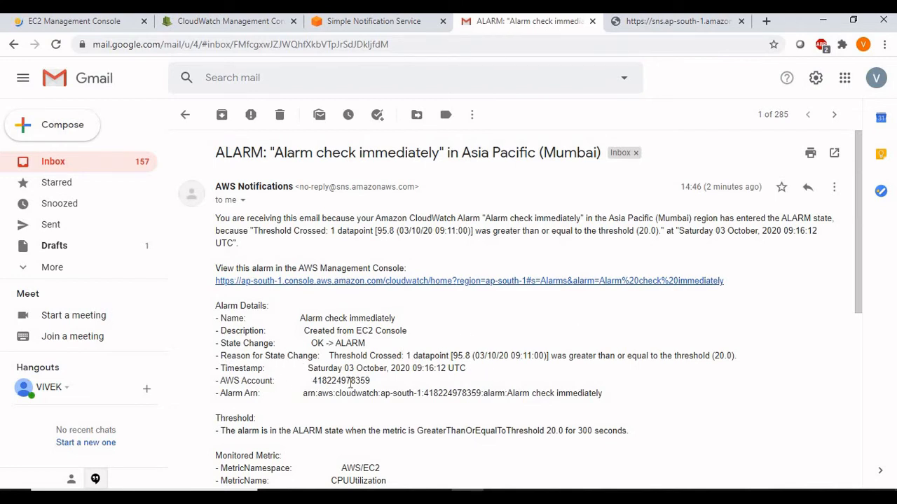
Read the alarm e-mail's details, including the alarm name, timestamp, threshold, monitored metric and state change actions
drag(349, 382, 379, 368)
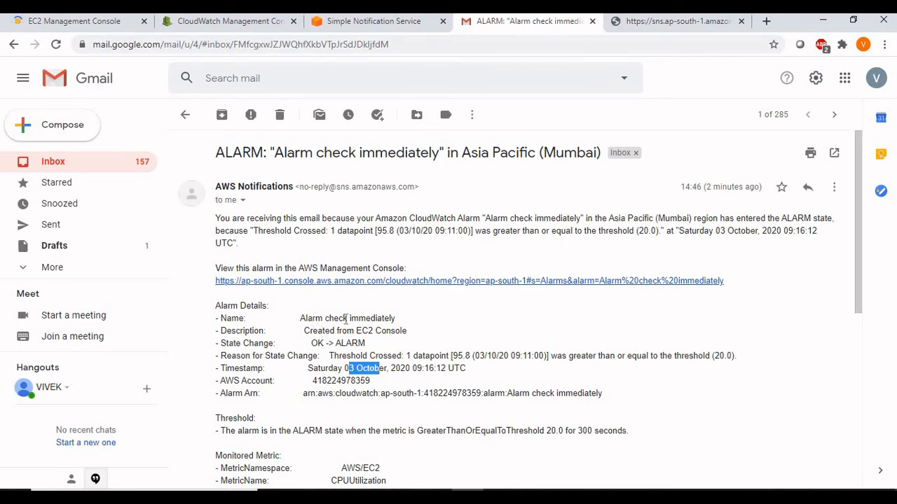
drag(351, 318, 333, 319)
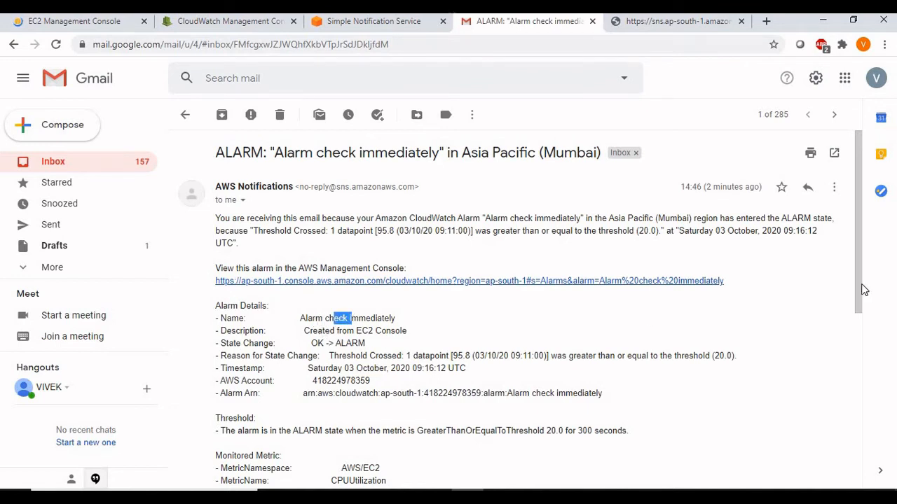
drag(861, 293, 854, 370)
drag(458, 342, 419, 342)
drag(358, 355, 328, 355)
drag(336, 389, 296, 247)
click(579, 342)
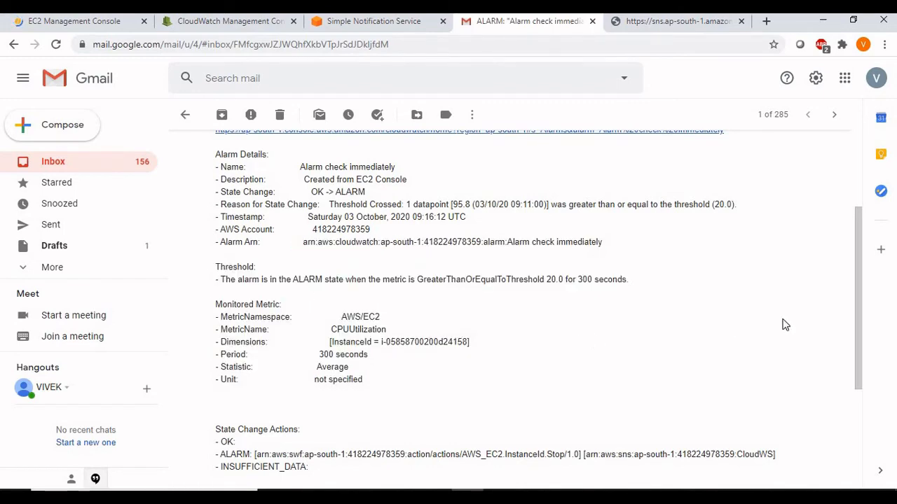
drag(863, 348, 874, 250)
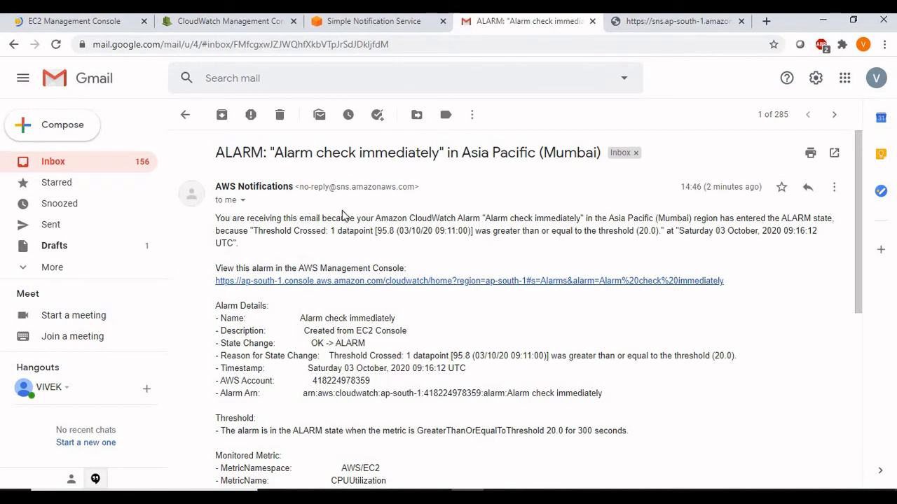
Switch to the "Alarm check immediately" alarm in CloudWatch and inspect the latest data point on its CPUUtilization graph
click(221, 21)
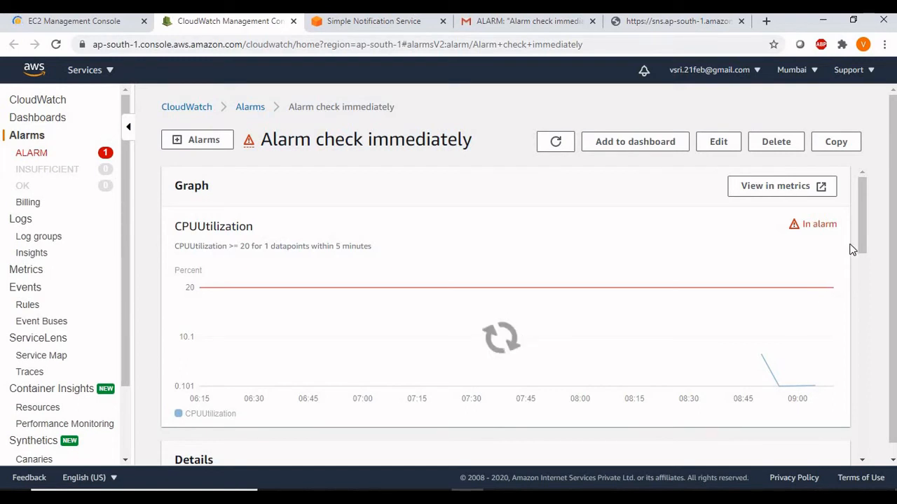
scroll(862, 238, down, 2)
scroll(860, 231, up, 2)
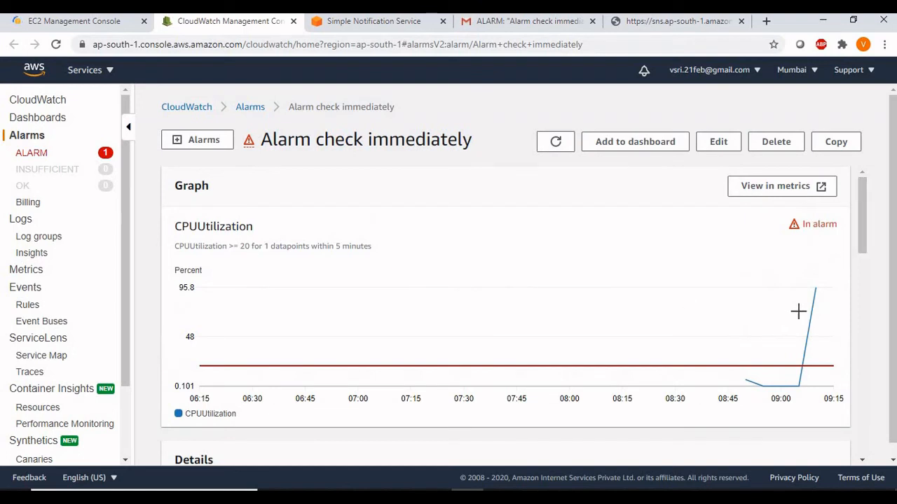
mouse_move(812, 288)
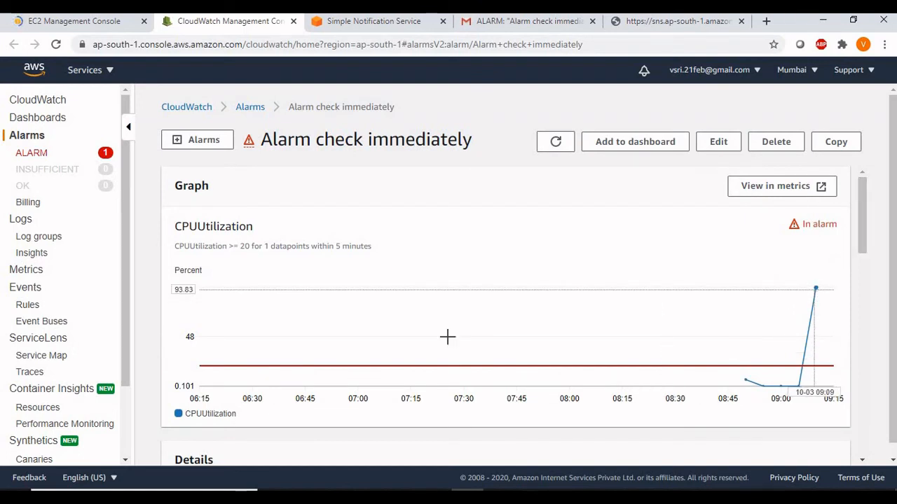
Start creating a CloudWatch Events rule, view the Schedule options and set the event source to Event Pattern
click(21, 288)
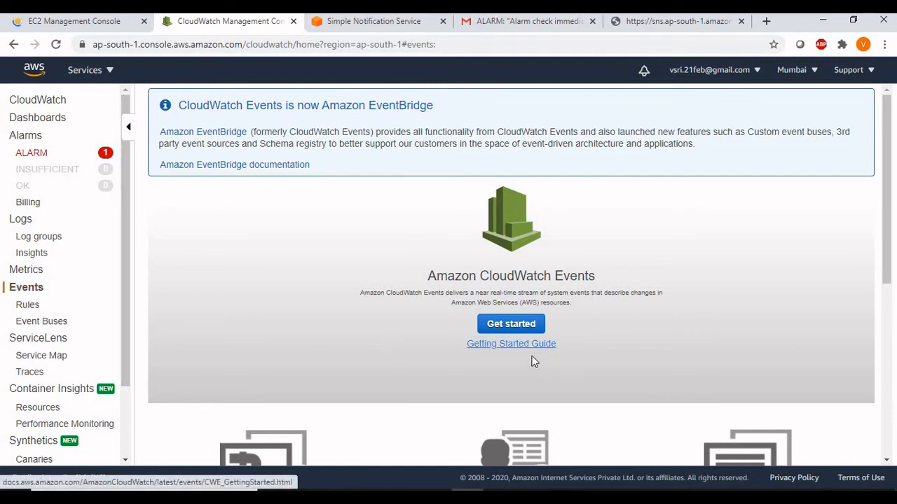
click(518, 331)
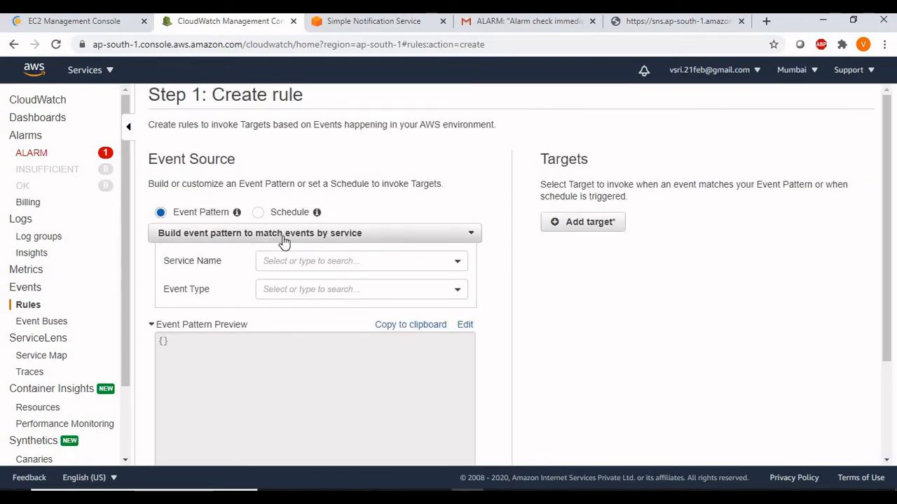
click(269, 216)
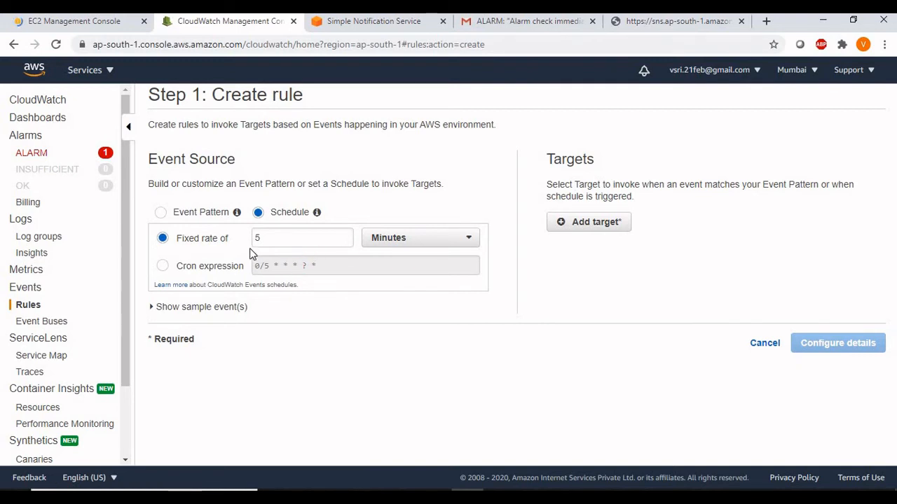
click(162, 214)
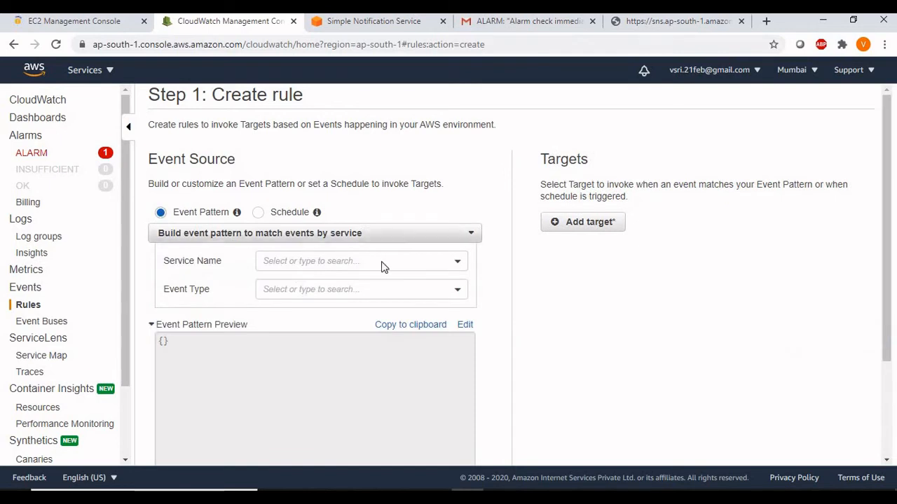
Review the event pattern matching options for the rule and choose Events by Service
click(414, 242)
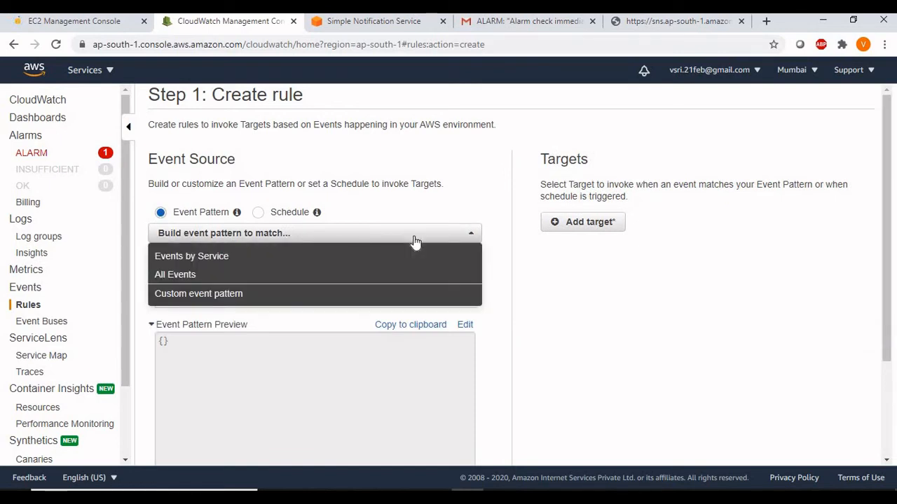
click(297, 258)
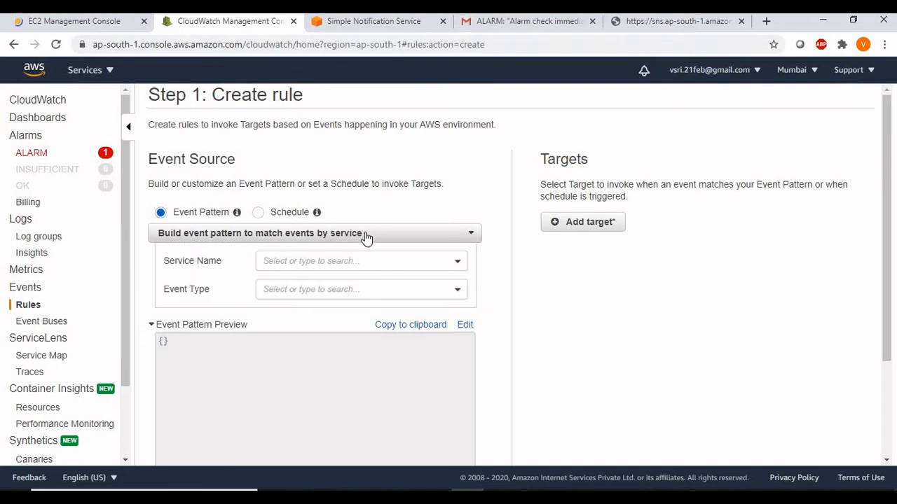
click(366, 238)
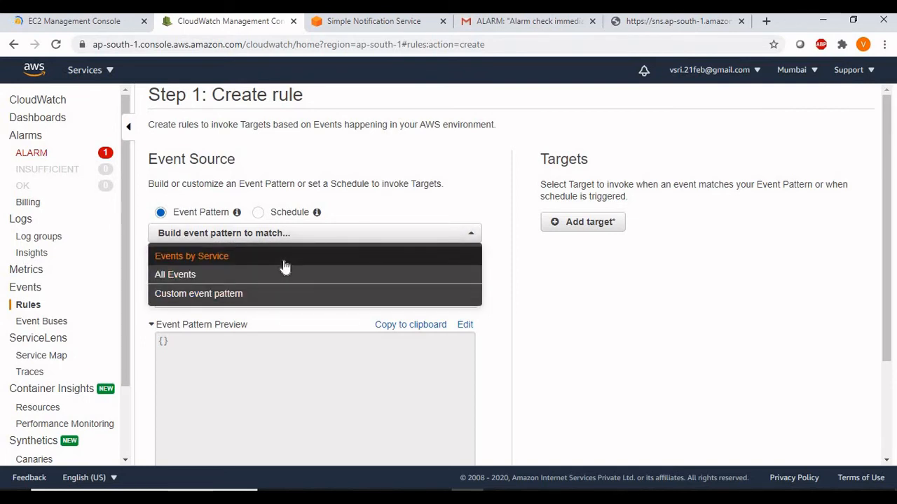
click(284, 261)
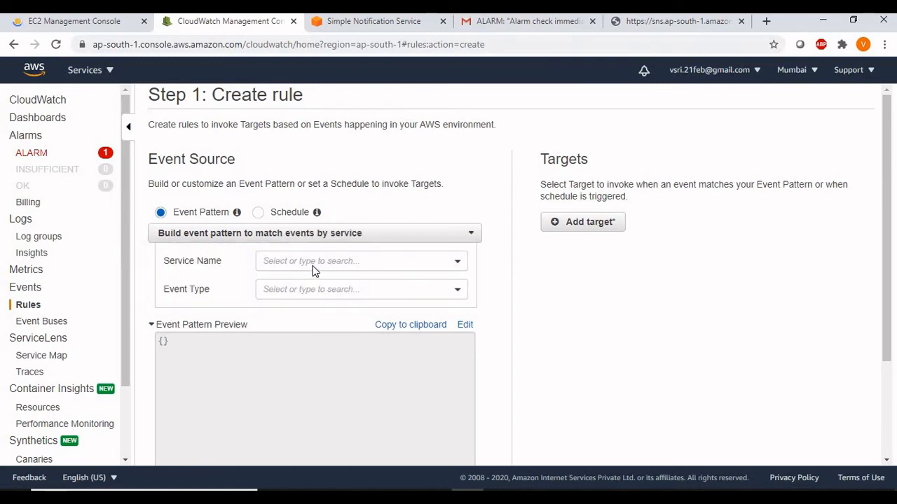
Browse the available AWS services for the event pattern and set the service name to EC2
click(348, 265)
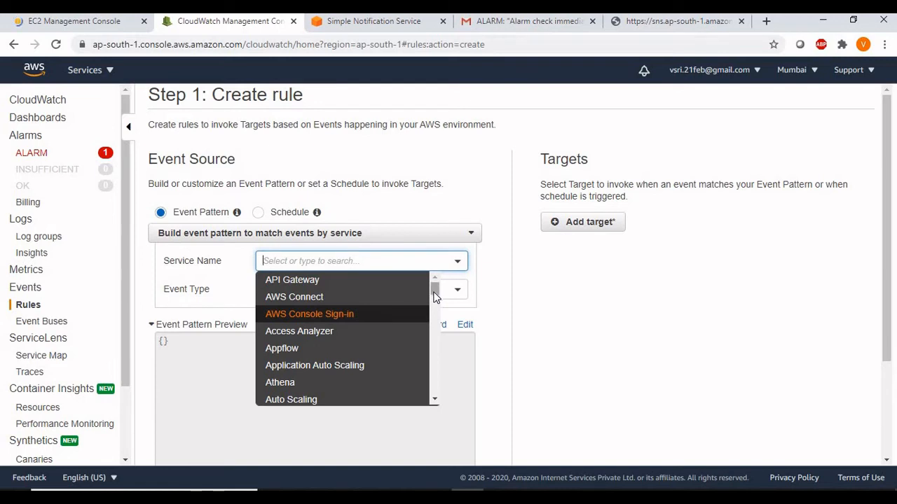
scroll(435, 297, down, 3)
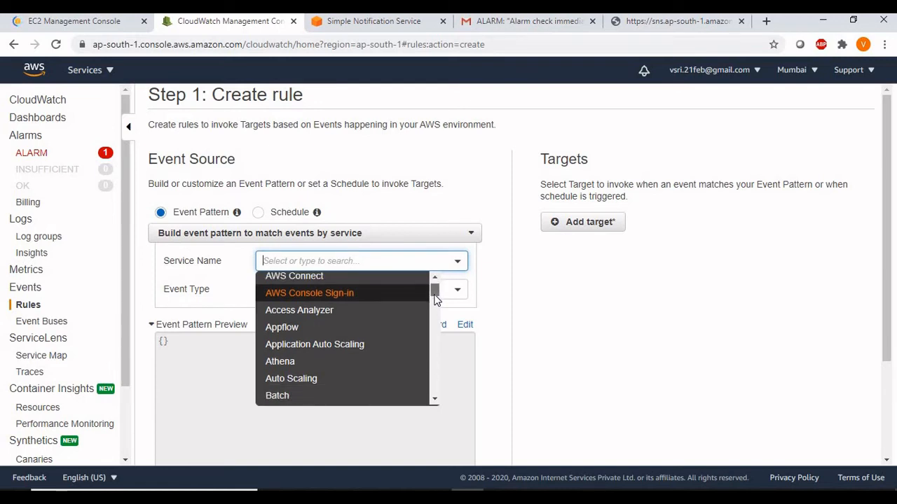
scroll(434, 302, down, 5)
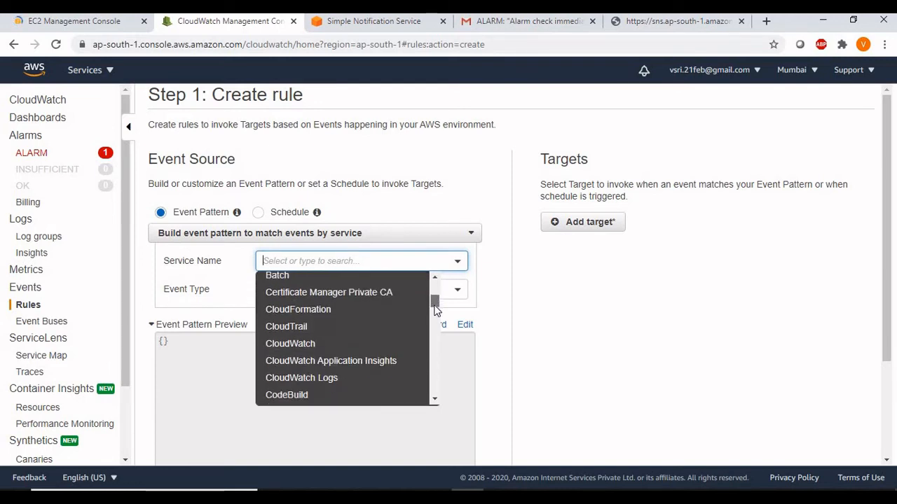
scroll(435, 312, down, 4)
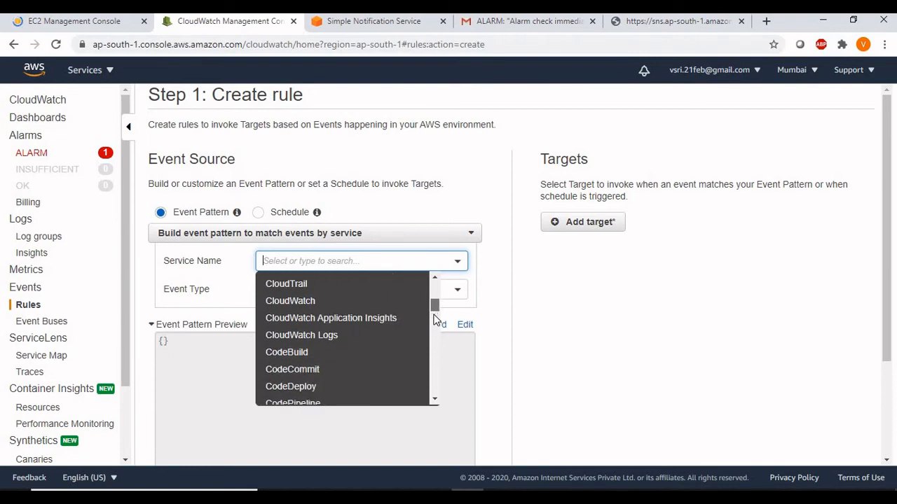
scroll(431, 321, down, 4)
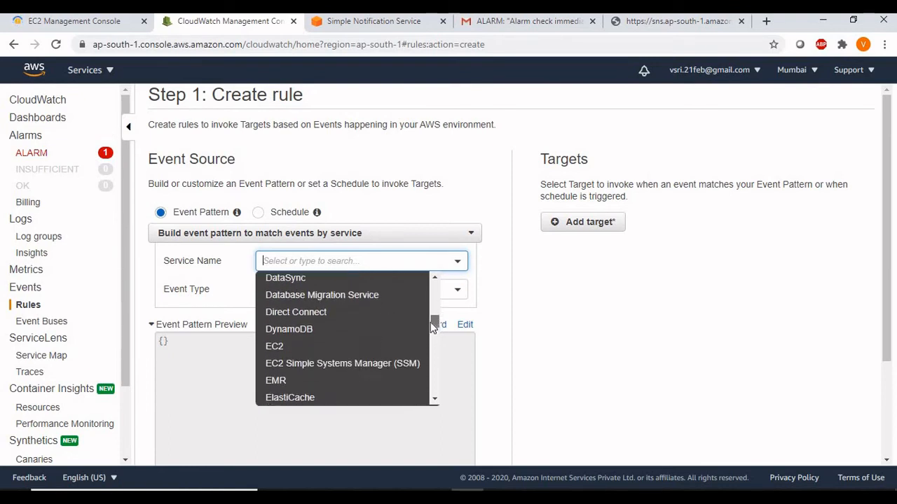
scroll(431, 329, up, 1)
scroll(430, 328, down, 5)
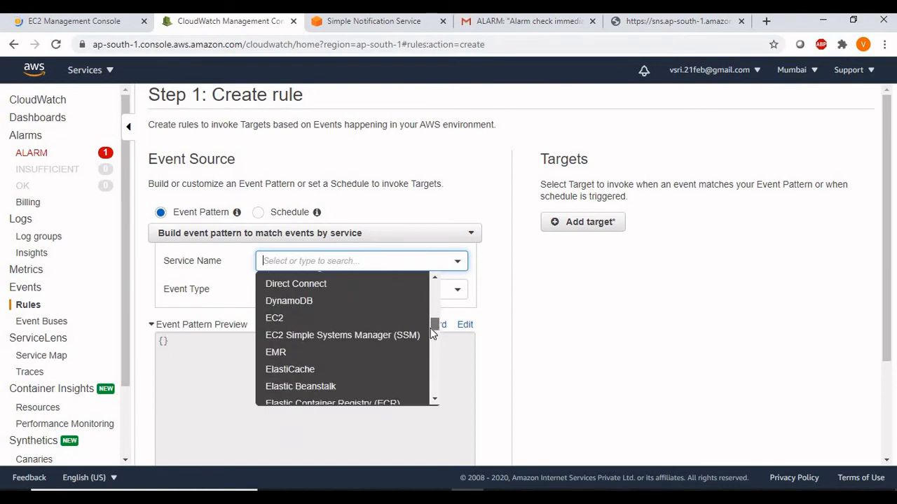
scroll(431, 346, down, 6)
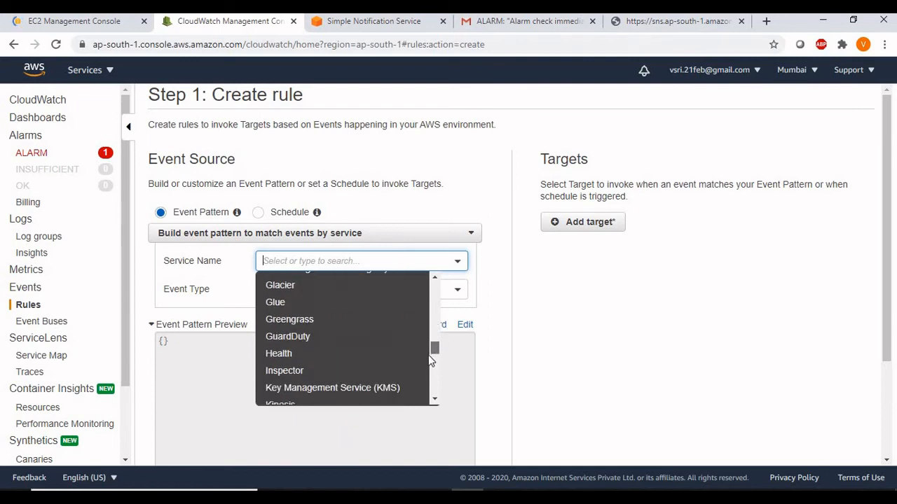
scroll(430, 352, up, 1)
scroll(429, 351, up, 1)
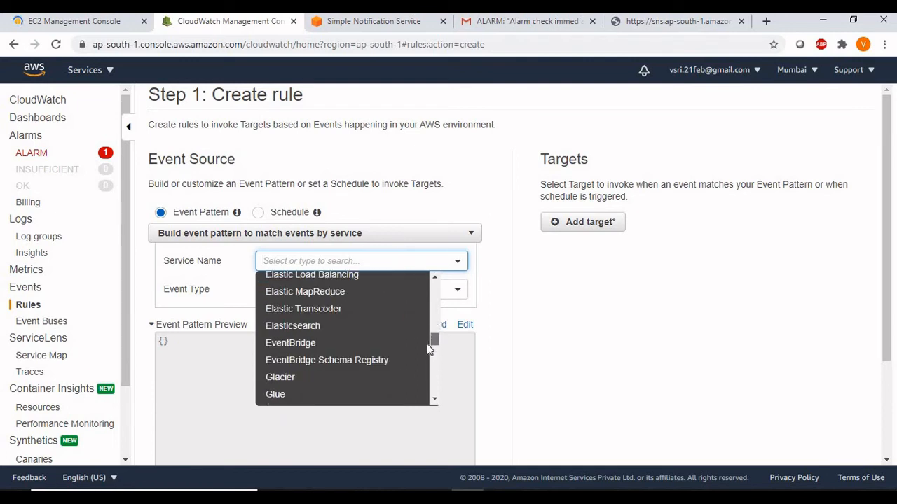
scroll(430, 348, down, 1)
scroll(429, 343, up, 2)
scroll(427, 337, up, 1)
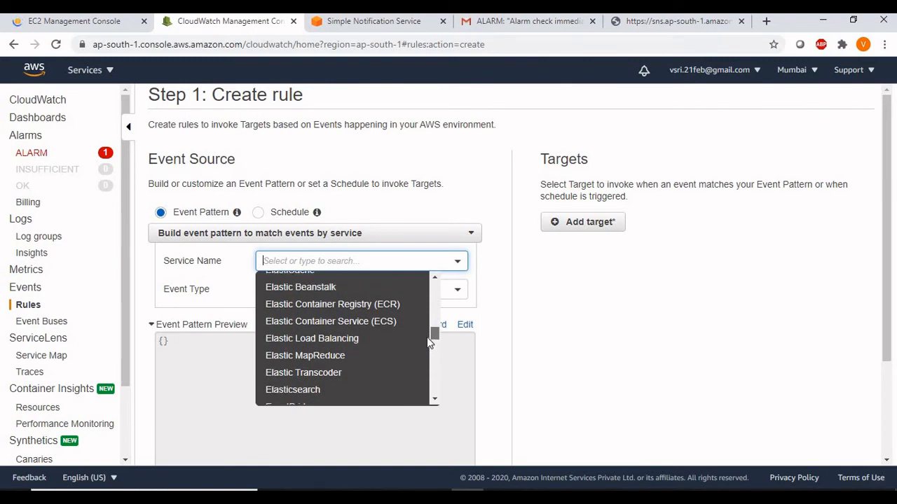
scroll(427, 331, up, 1)
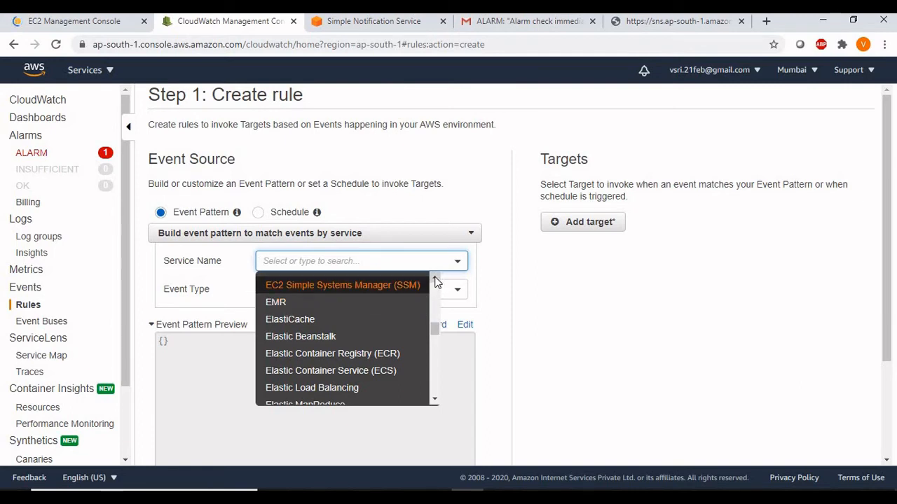
click(435, 279)
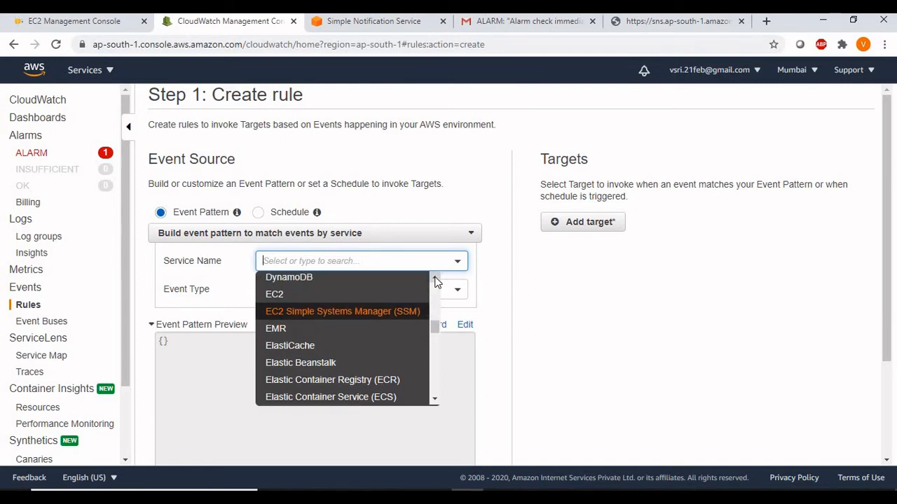
click(342, 295)
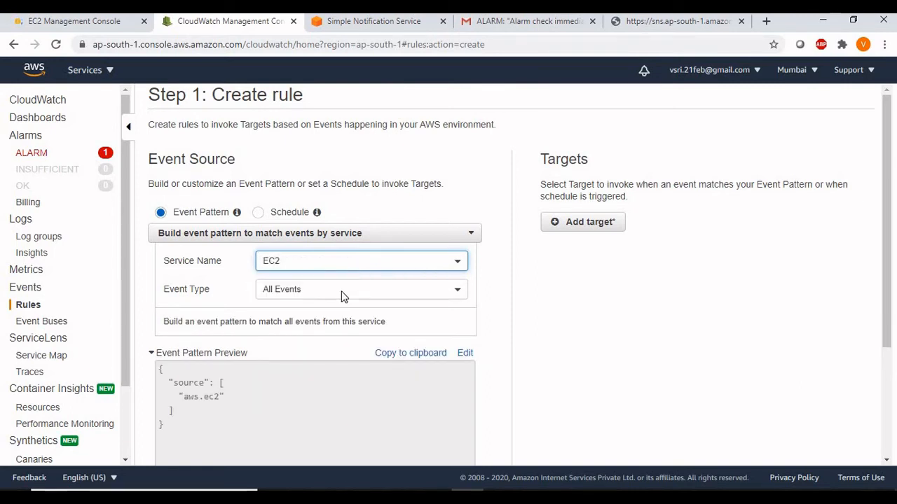
Review the EC2 event types and set the event type to EC2 Instance State-change Notification
click(455, 293)
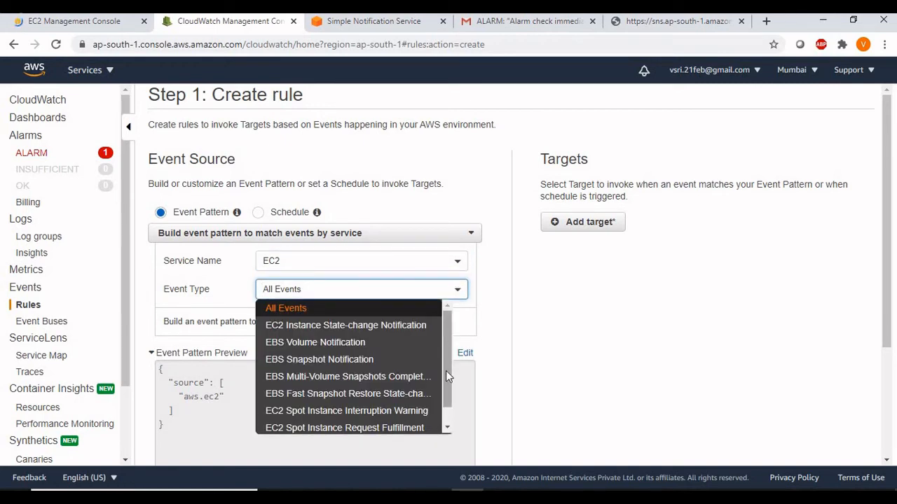
scroll(445, 378, down, 1)
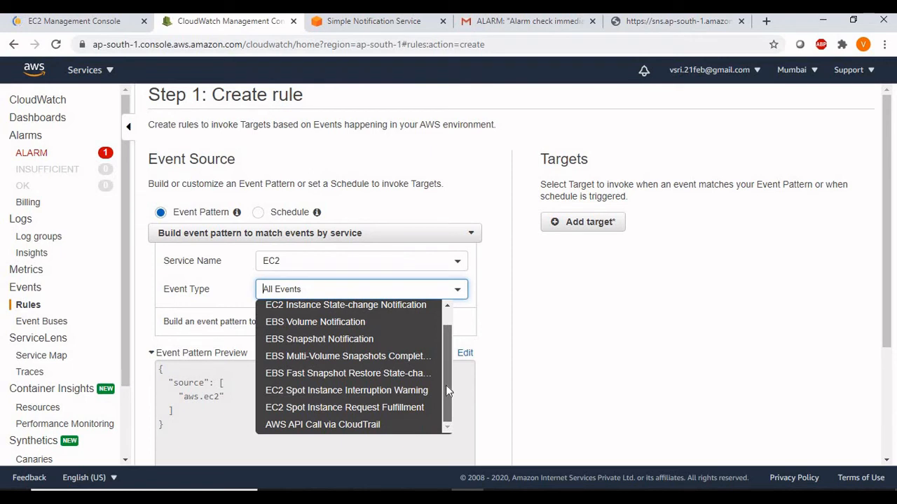
scroll(445, 345, up, 1)
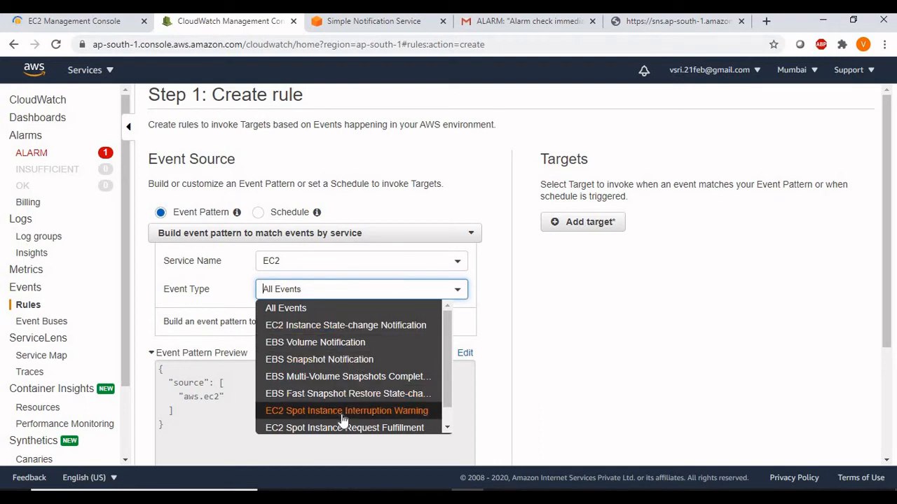
click(337, 328)
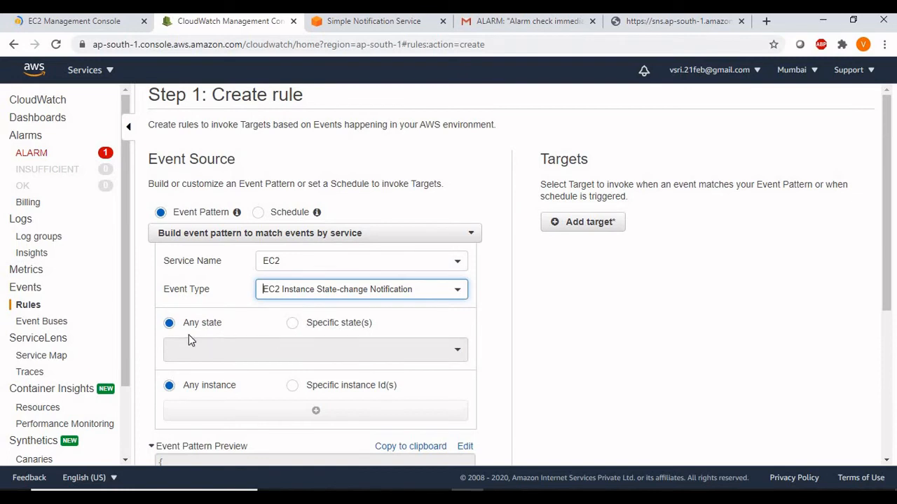
Limit the event pattern to specific instance states and add the states pending and running
click(293, 325)
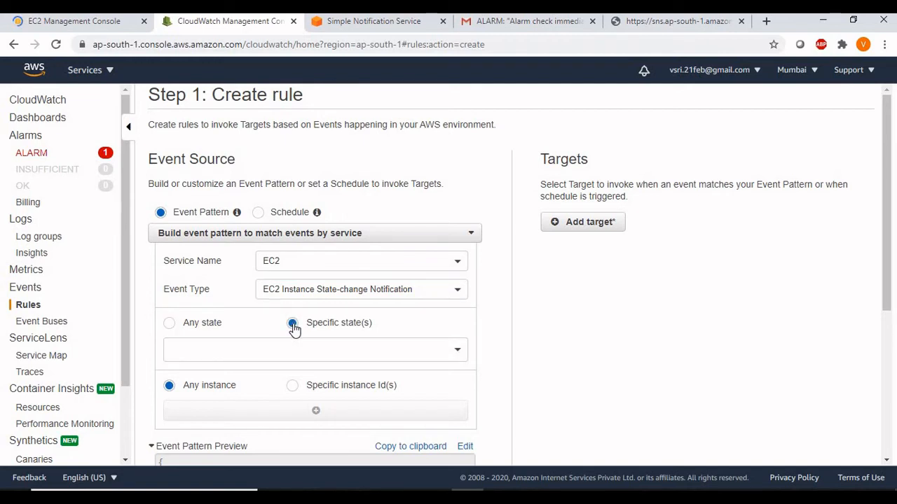
click(457, 354)
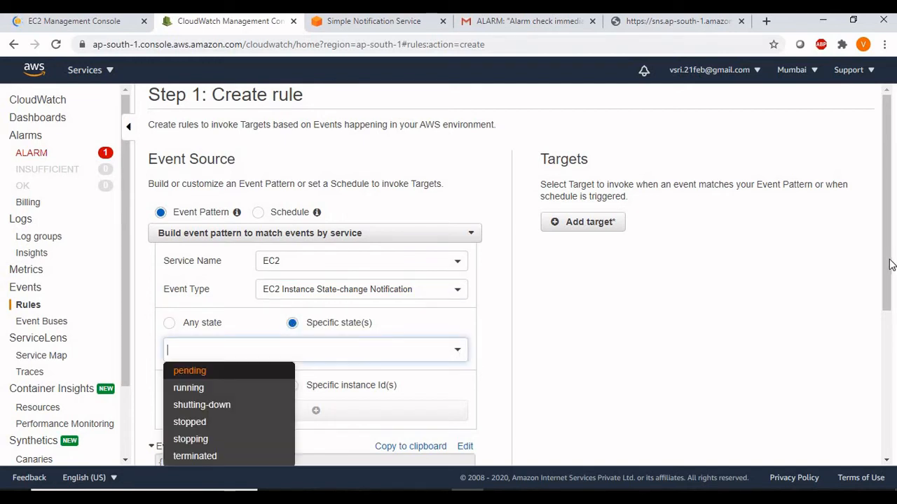
drag(887, 263, 885, 329)
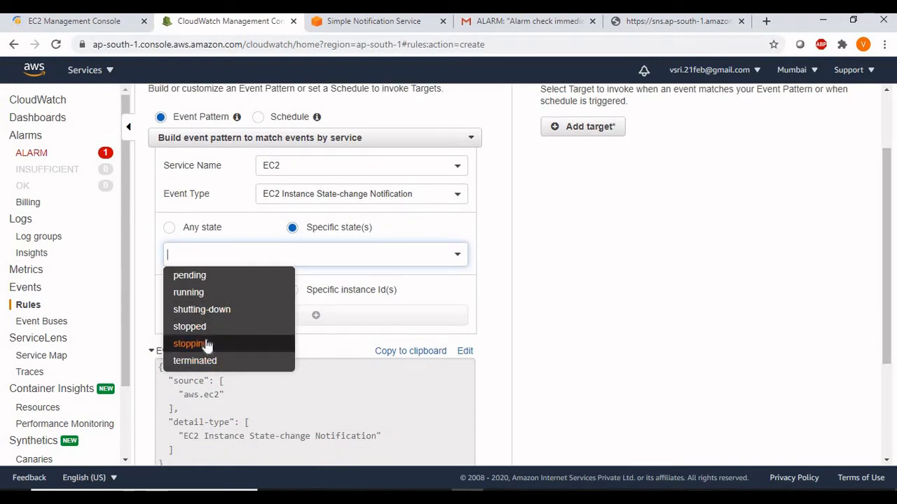
click(203, 277)
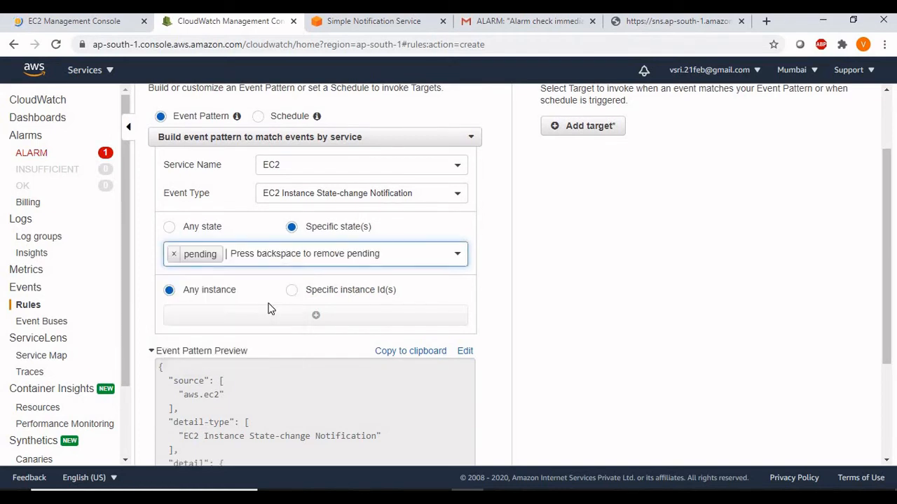
click(459, 256)
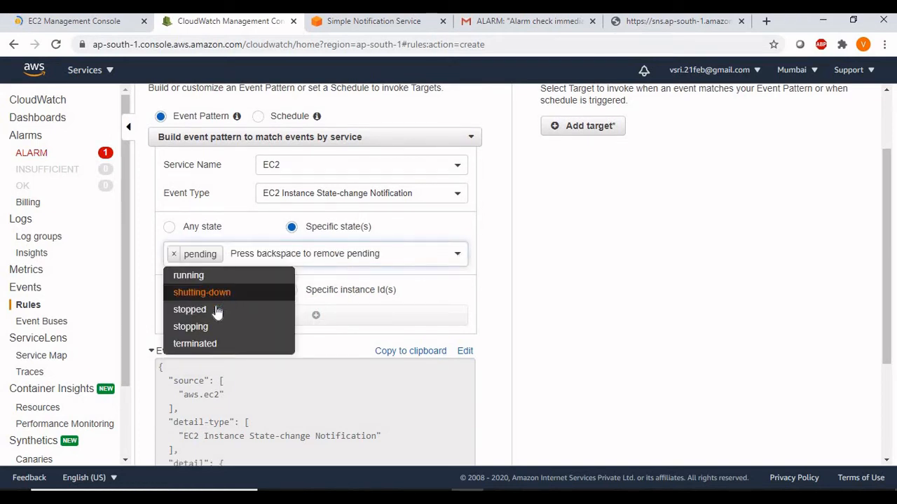
click(189, 277)
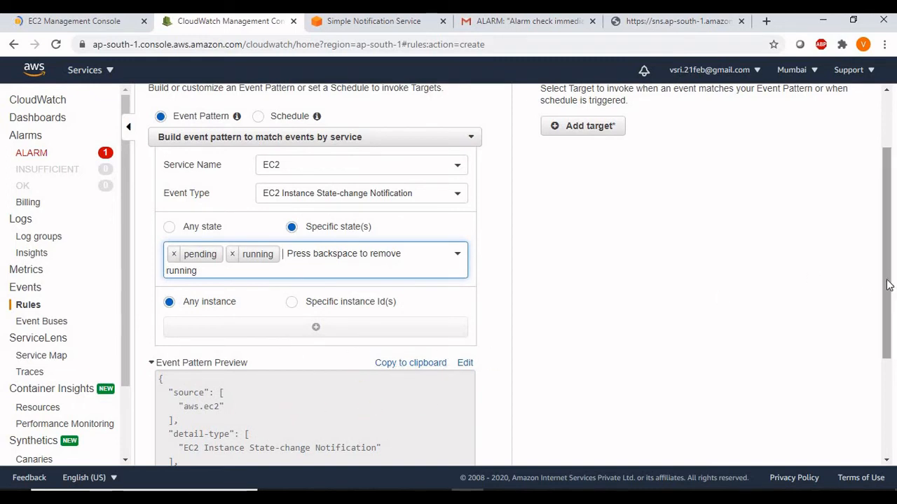
Check the event pattern preview and add an SNS topic target to the rule using the CloudWS topic
drag(886, 305, 887, 390)
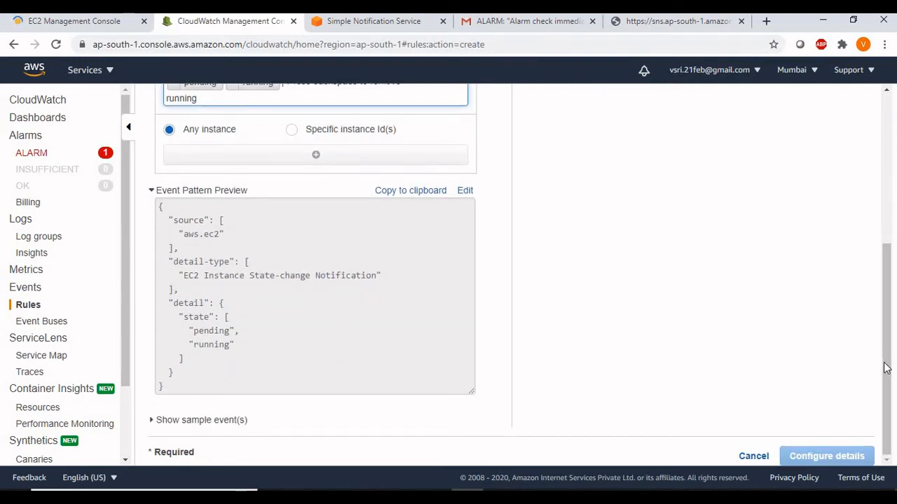
scroll(884, 293, up, 4)
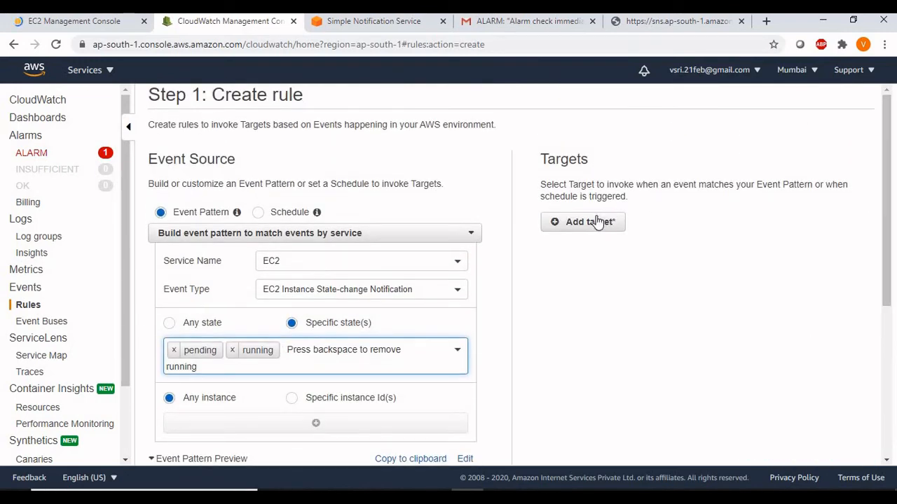
click(590, 222)
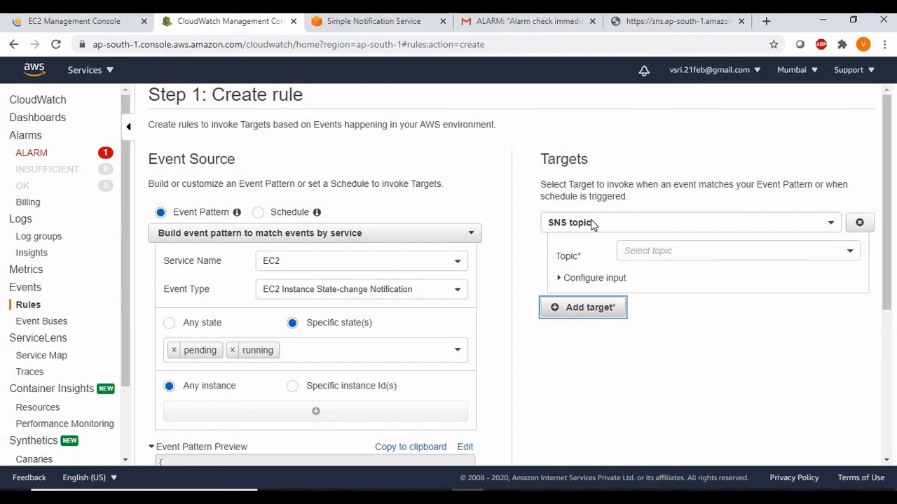
click(831, 222)
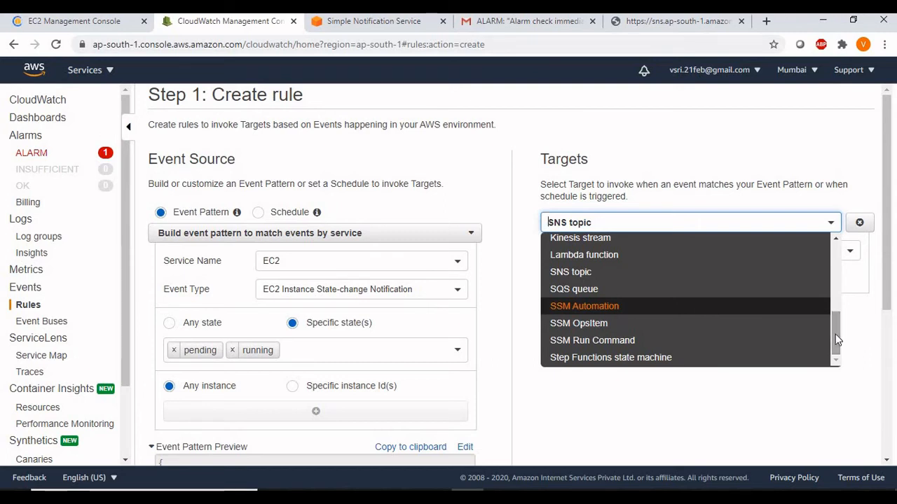
click(601, 272)
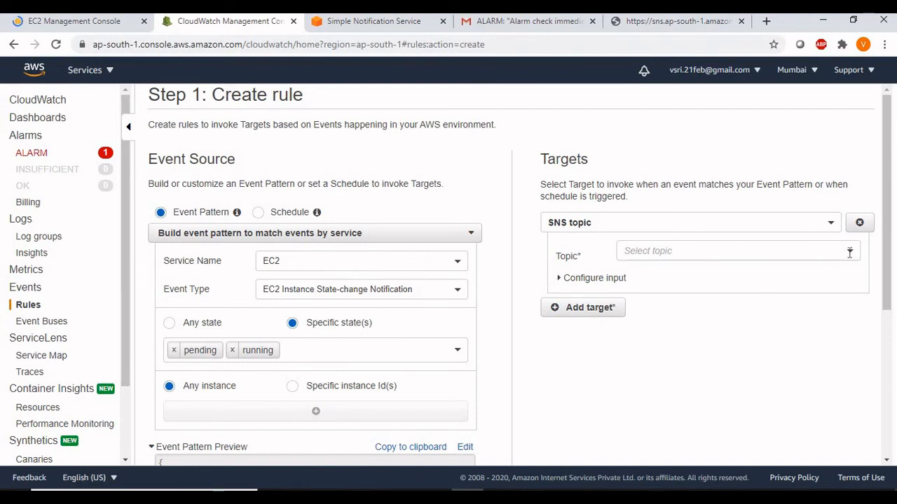
click(850, 253)
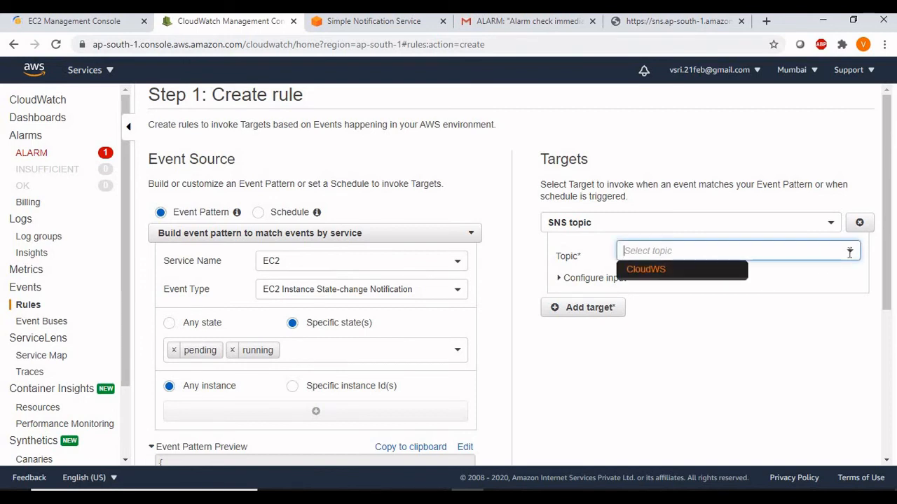
click(651, 272)
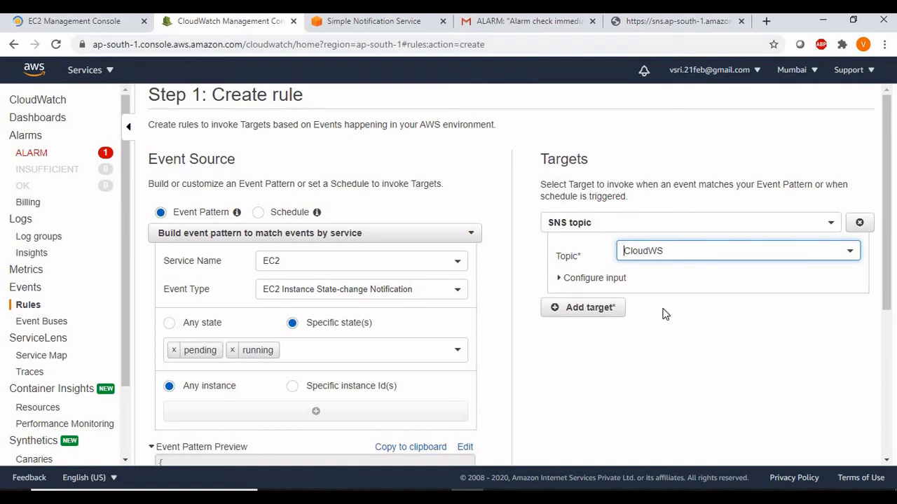
click(608, 309)
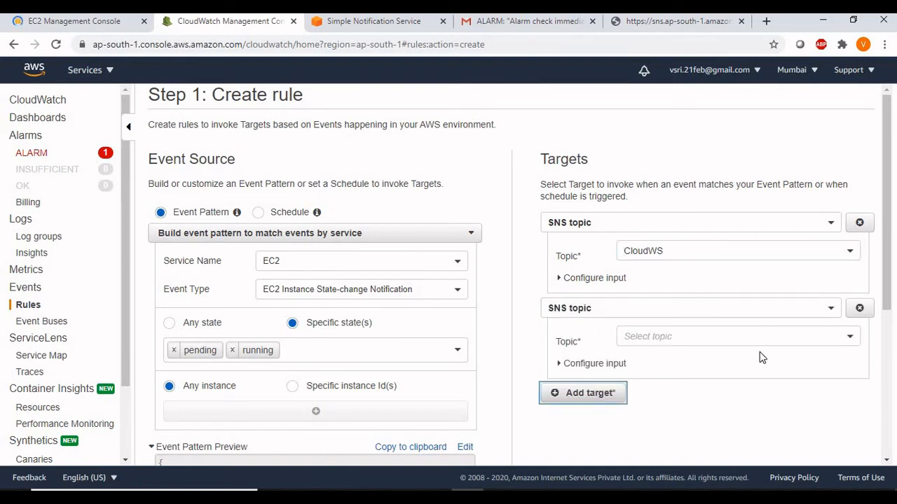
click(860, 309)
triple_click(887, 306)
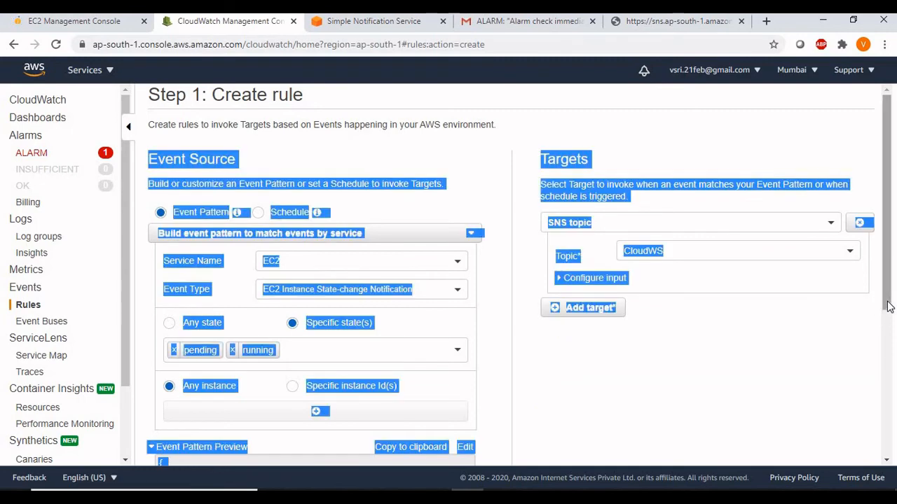
click(766, 357)
Configure the rule details with the name Rule1 and the description State change, and create the rule
drag(888, 300, 889, 445)
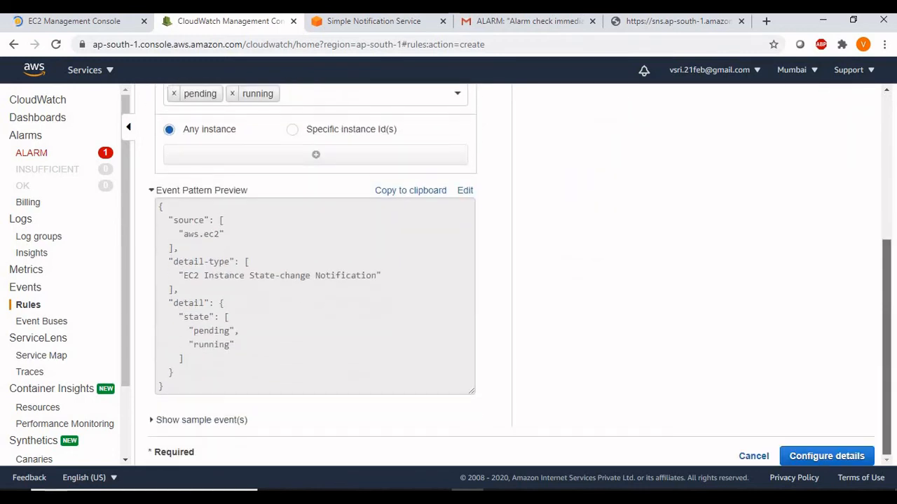
click(851, 463)
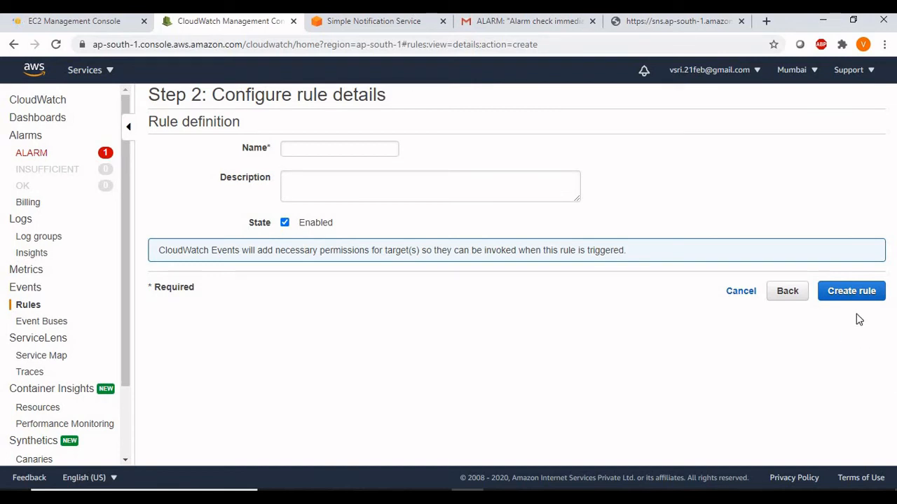
click(327, 149)
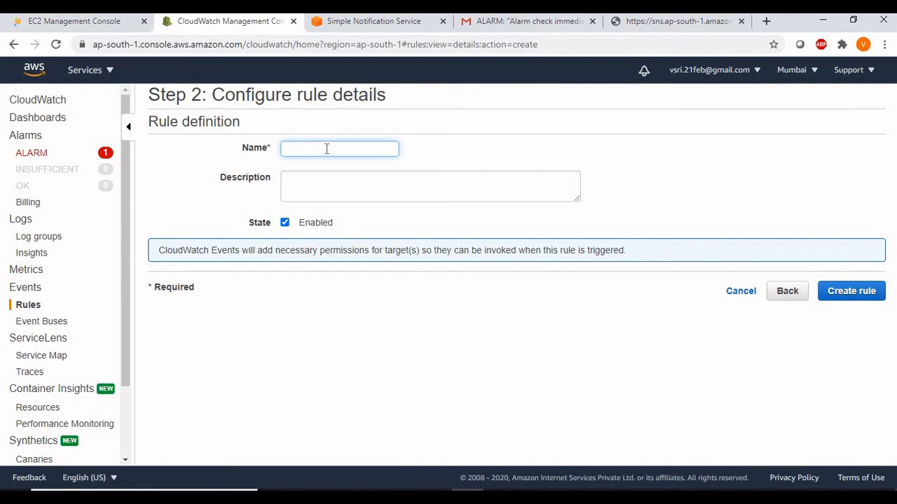
text(Rule1)
click(311, 183)
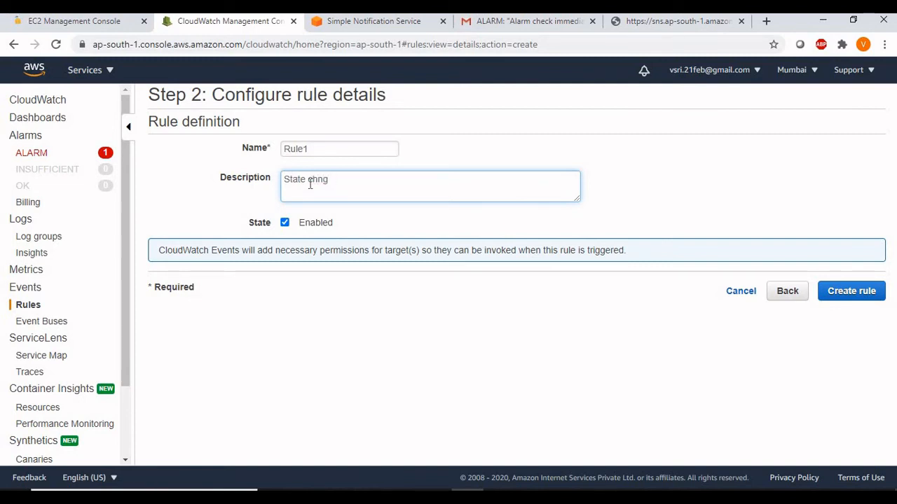
text(nge)
click(845, 294)
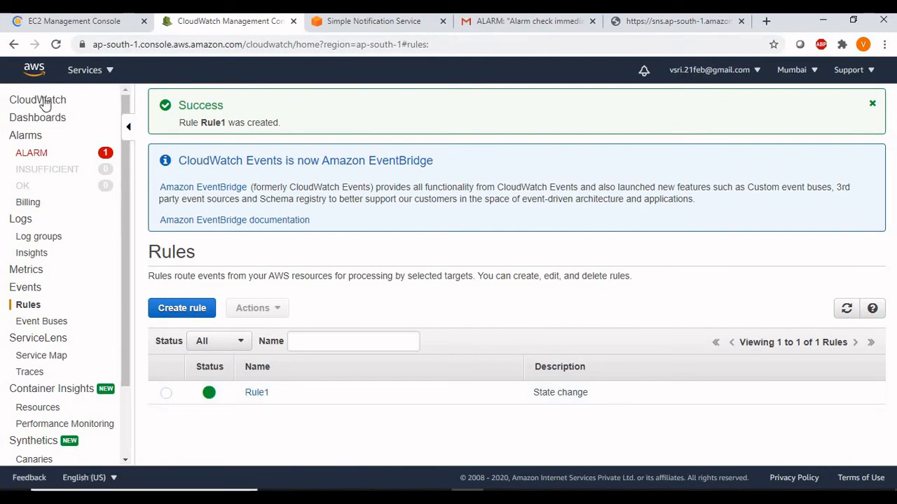
Open the EC2 service and go to the instances list containing the Cloudwatch EC2 instance
click(85, 72)
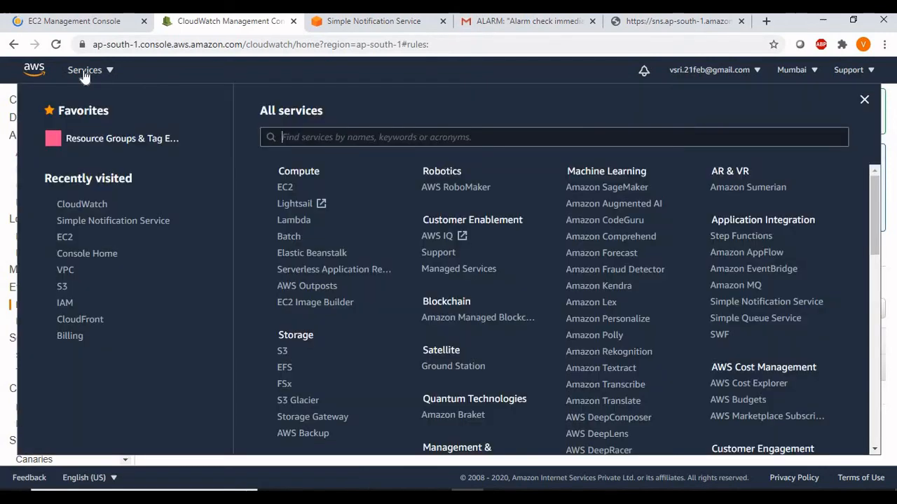
click(284, 189)
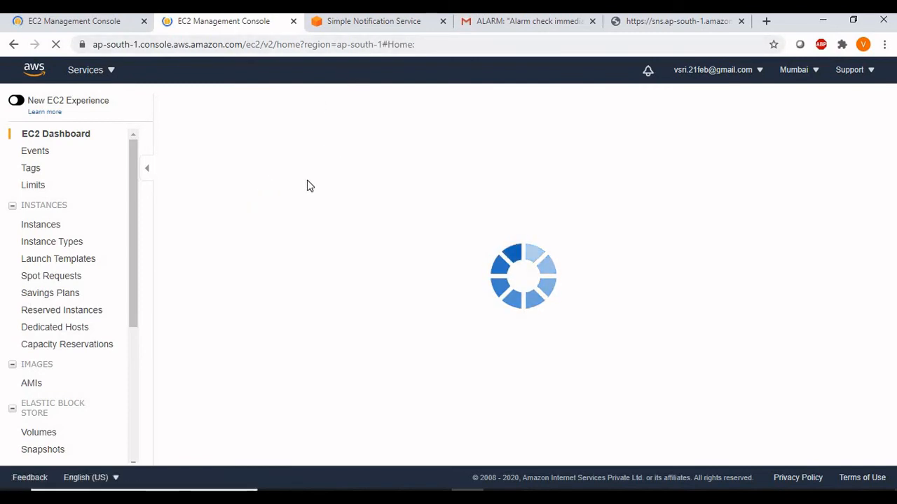
click(97, 26)
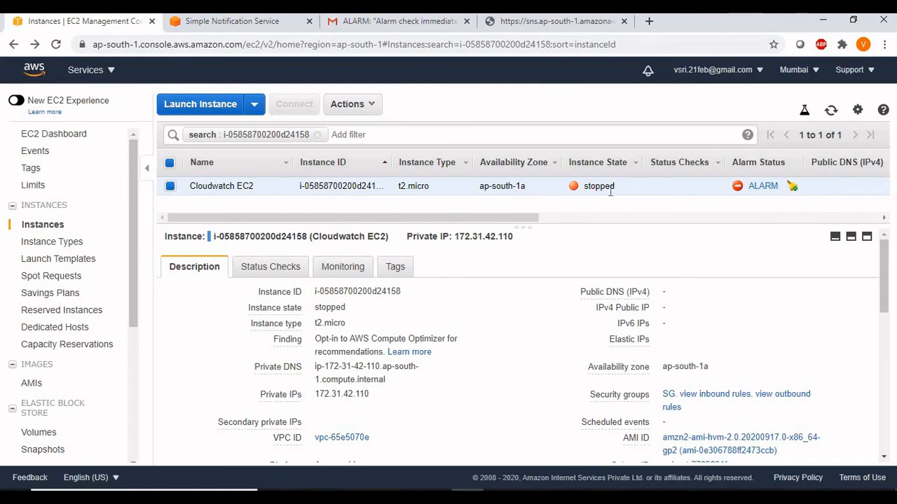
click(361, 107)
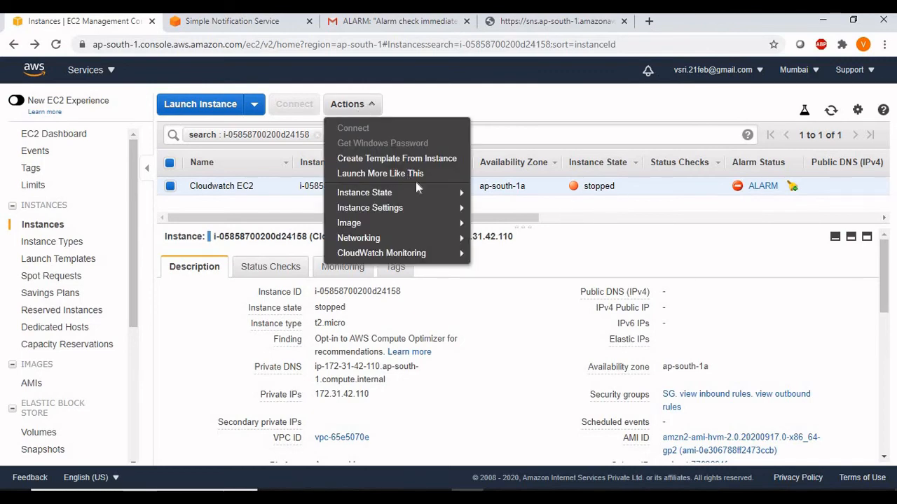
mouse_move(420, 196)
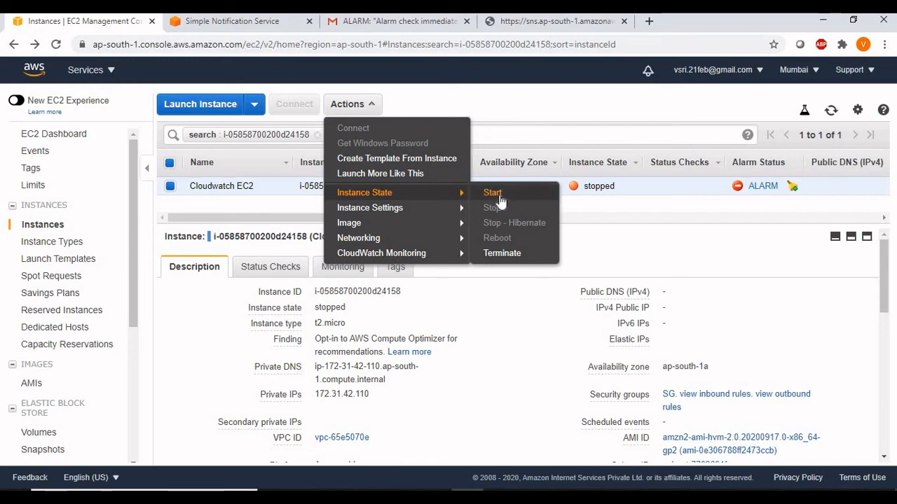
click(514, 325)
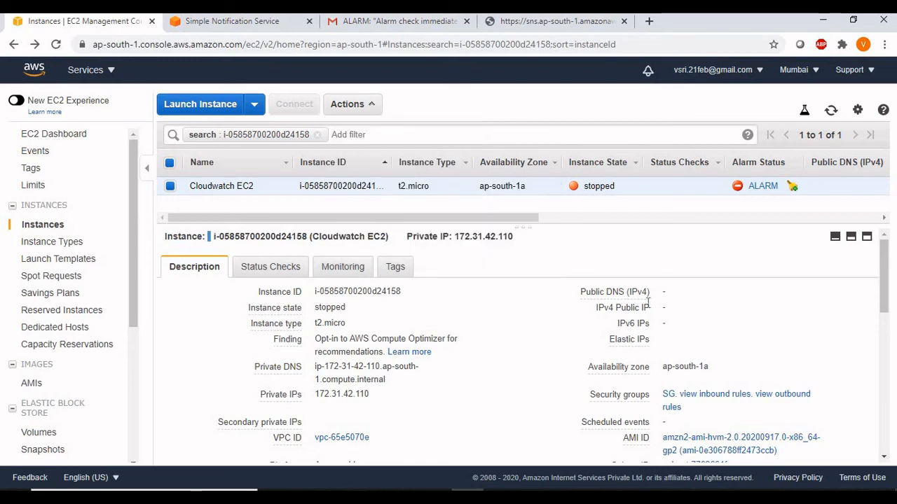
key(alt+Tab)
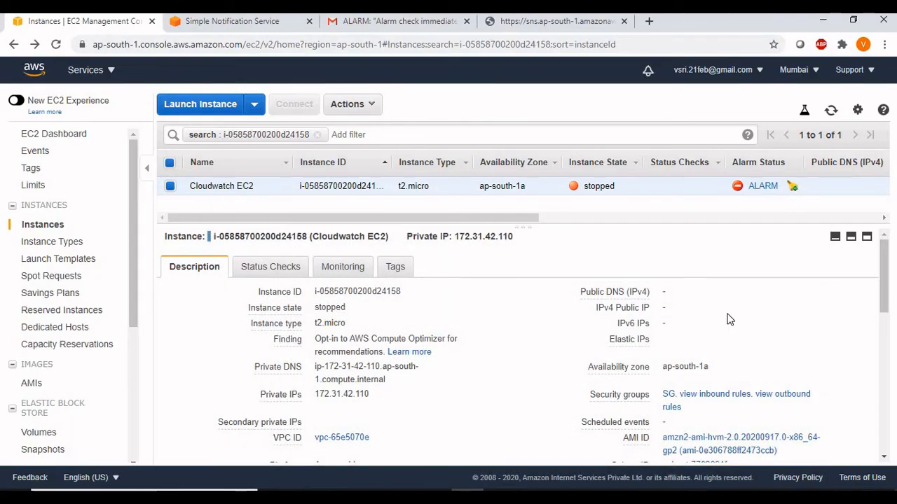
Edit the Cloudwatch EC2 instance's alarm "Alarm check immediately" so its average CPU utilization threshold is 80 percent, and save it
click(349, 271)
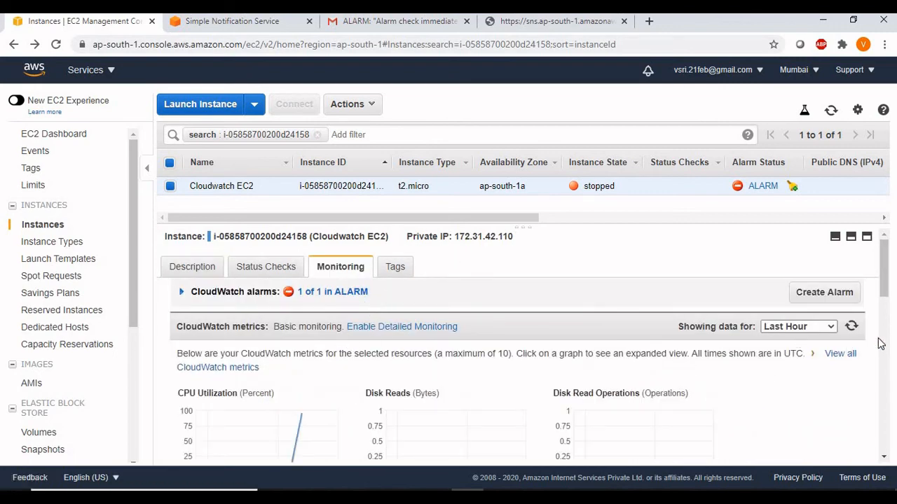
mouse_move(886, 300)
mouse_down()
mouse_move(883, 356)
mouse_move(883, 287)
mouse_move(891, 290)
mouse_up()
click(213, 293)
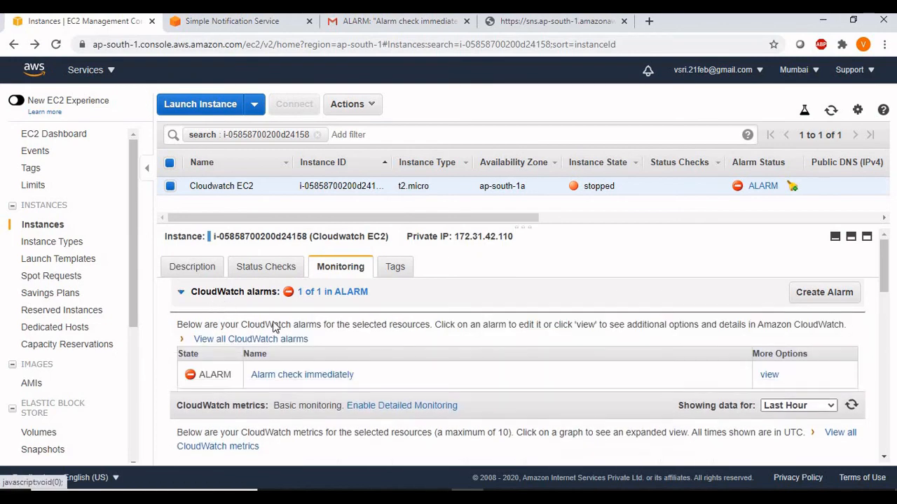
click(298, 377)
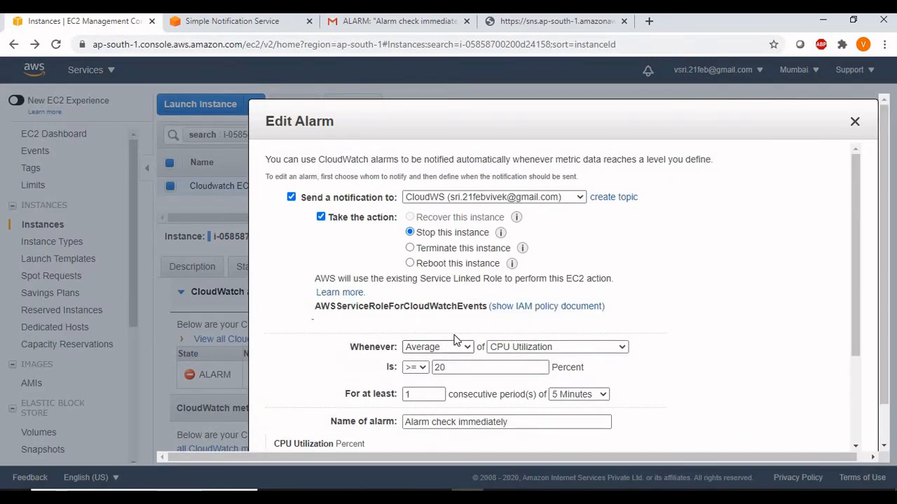
drag(448, 368, 415, 368)
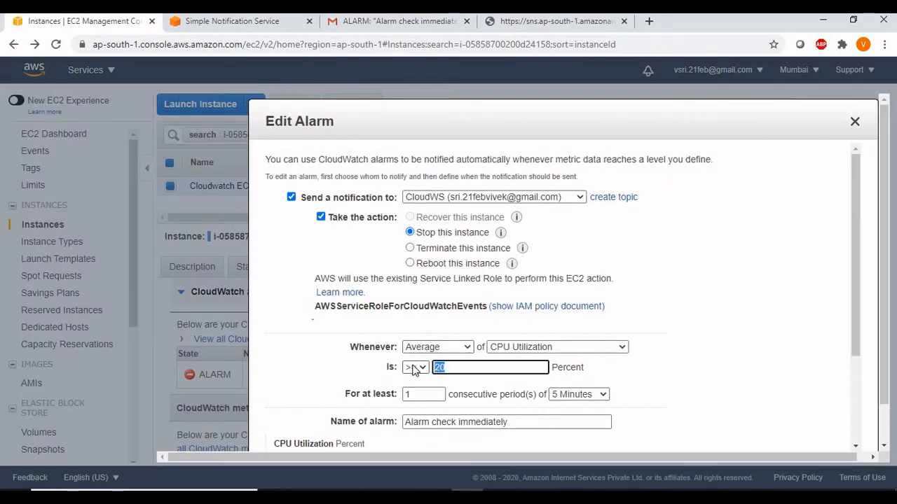
text(80)
drag(853, 292, 853, 448)
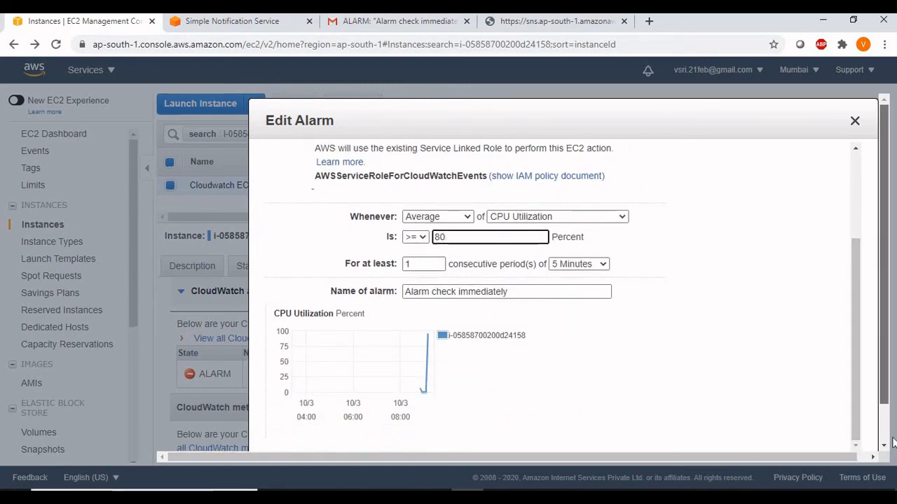
drag(882, 380, 883, 419)
click(834, 428)
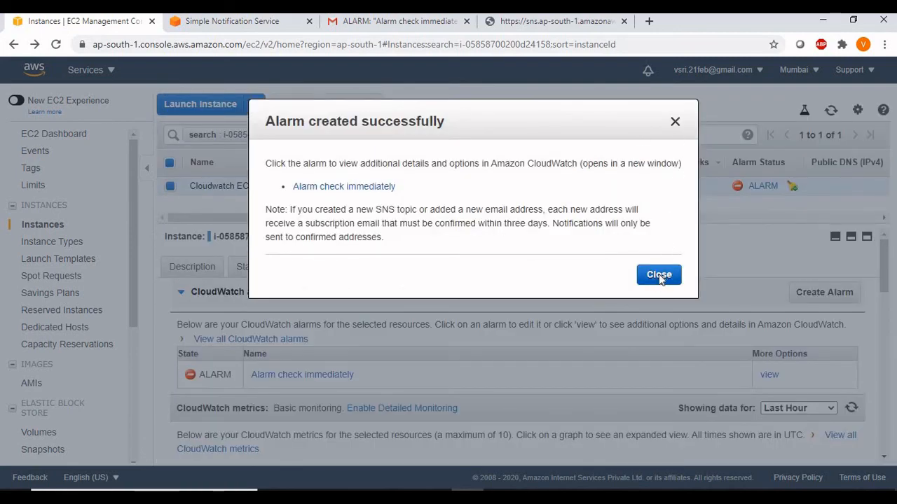
click(659, 276)
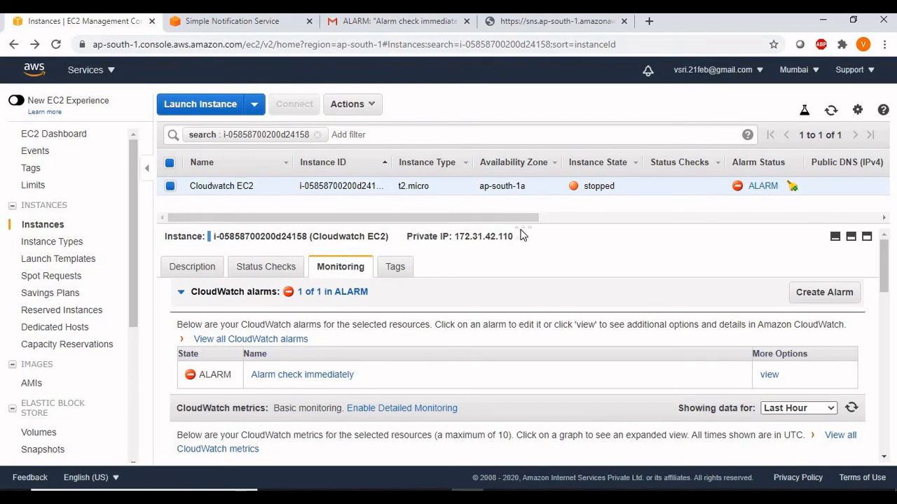
Start the Cloudwatch EC2 instance and confirm the start
click(360, 104)
mouse_move(396, 192)
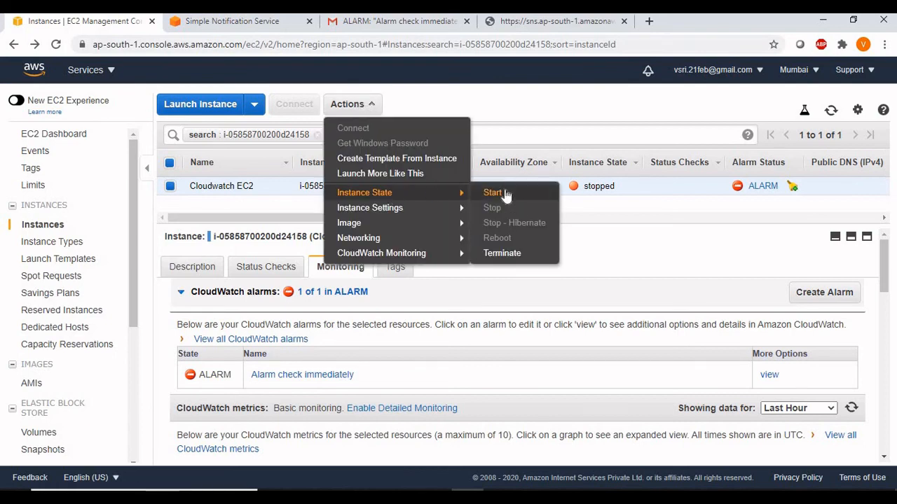
click(504, 195)
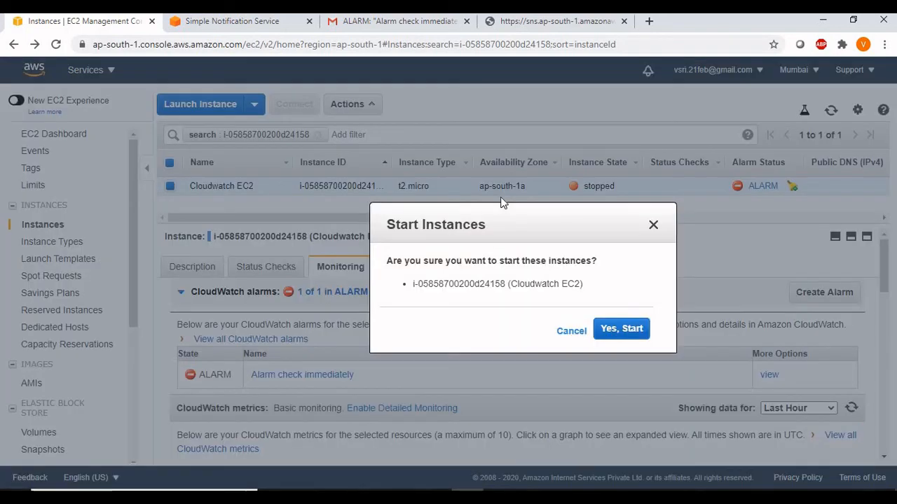
click(616, 330)
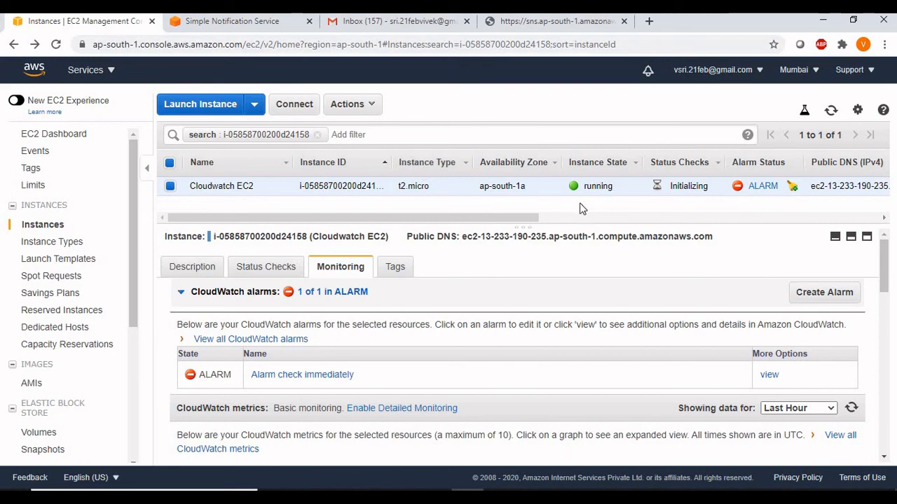
Switch to Gmail, read the AWS notification emails about the instance's state changes, and return to the EC2 instances list
click(371, 24)
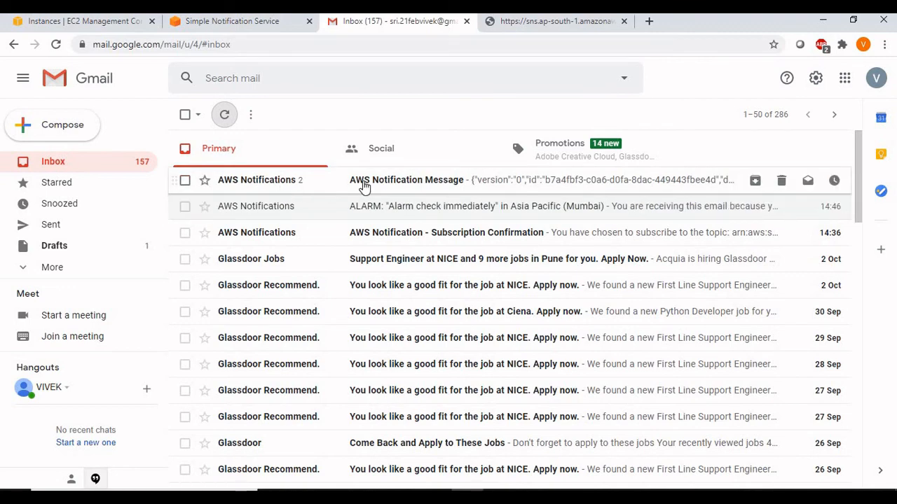
click(364, 186)
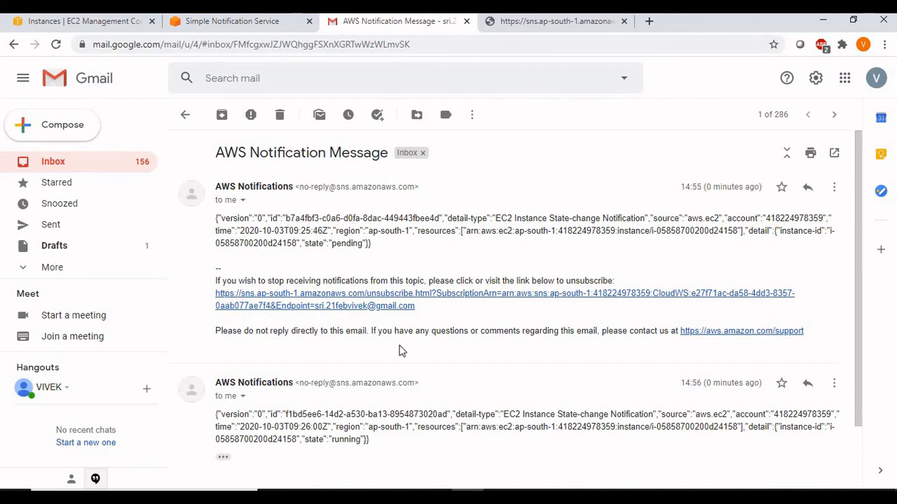
mouse_move(372, 245)
mouse_down()
mouse_move(236, 236)
mouse_move(806, 238)
mouse_move(280, 246)
mouse_move(386, 253)
mouse_up()
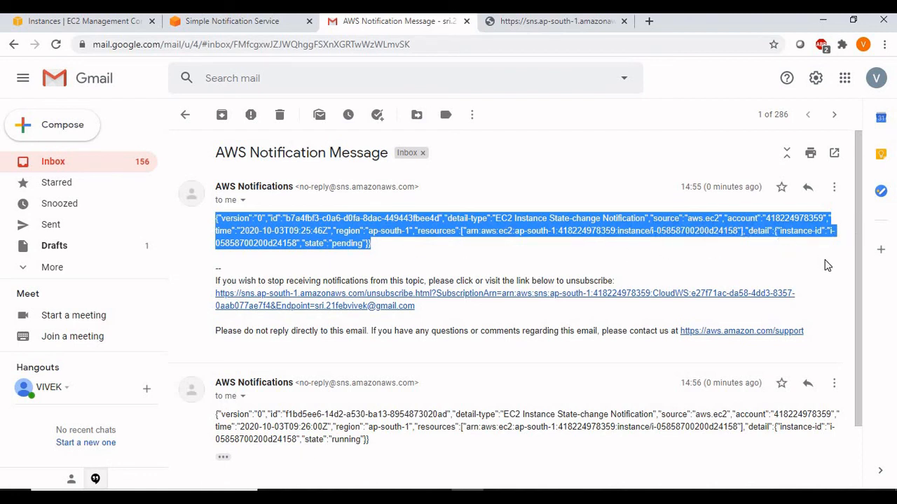
scroll(864, 316, down, 1)
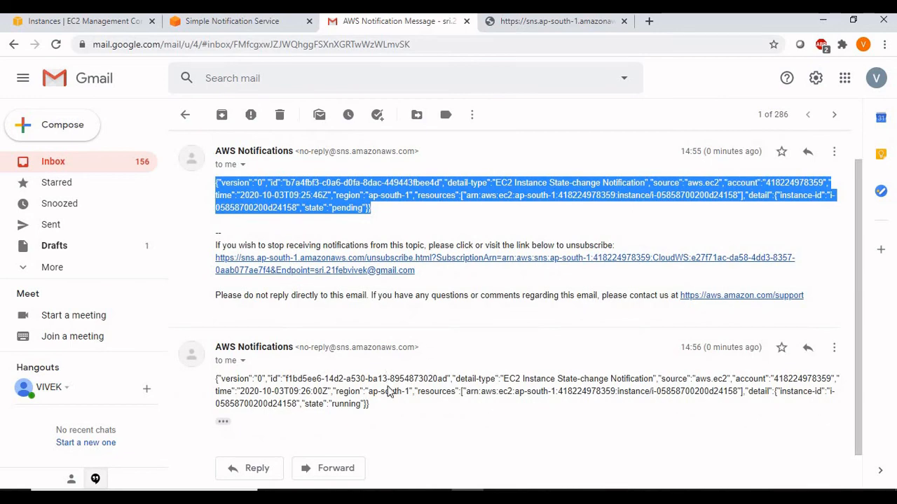
drag(372, 404, 207, 382)
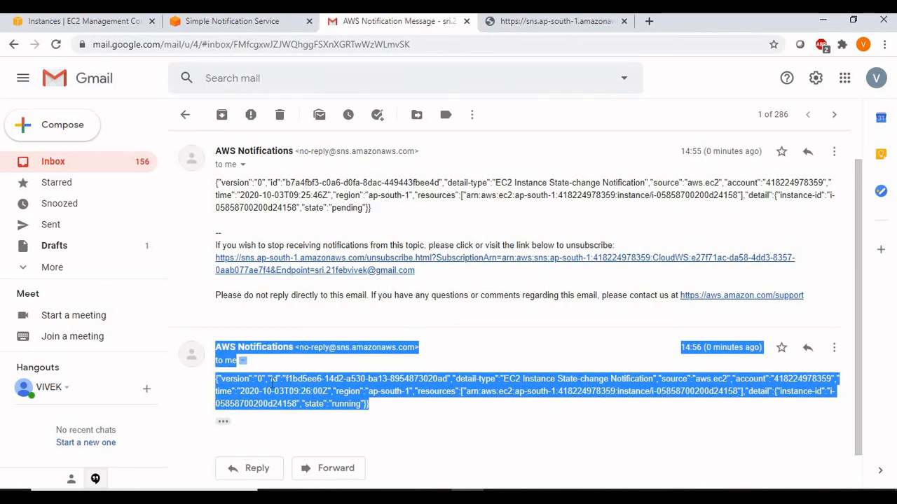
click(365, 405)
drag(369, 404, 189, 373)
drag(375, 219, 206, 187)
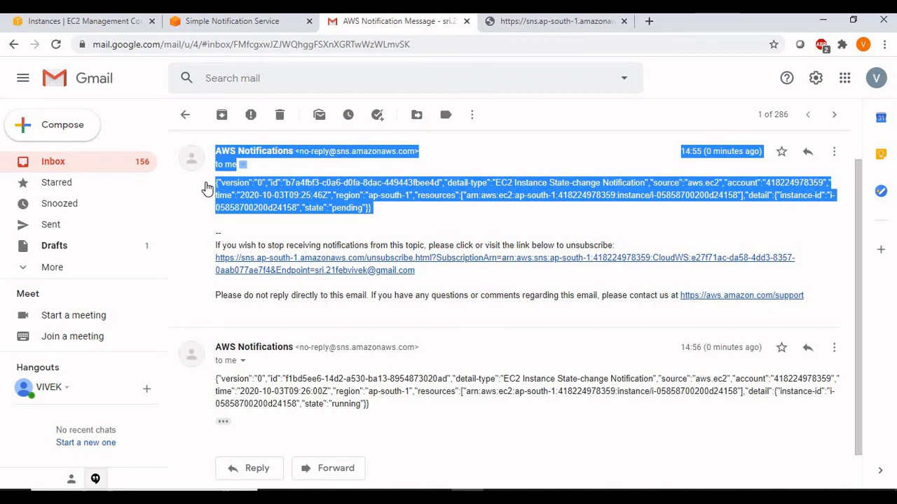
click(383, 217)
drag(375, 213, 214, 189)
click(384, 218)
drag(383, 215, 216, 189)
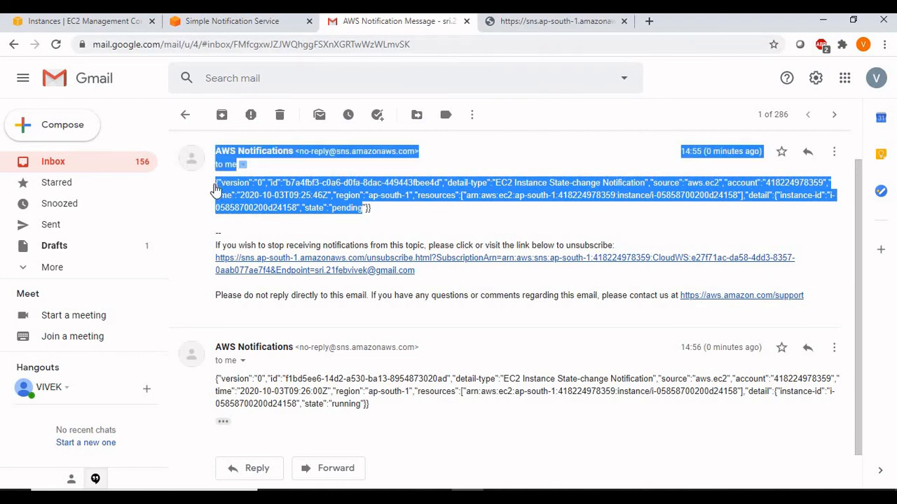
click(397, 214)
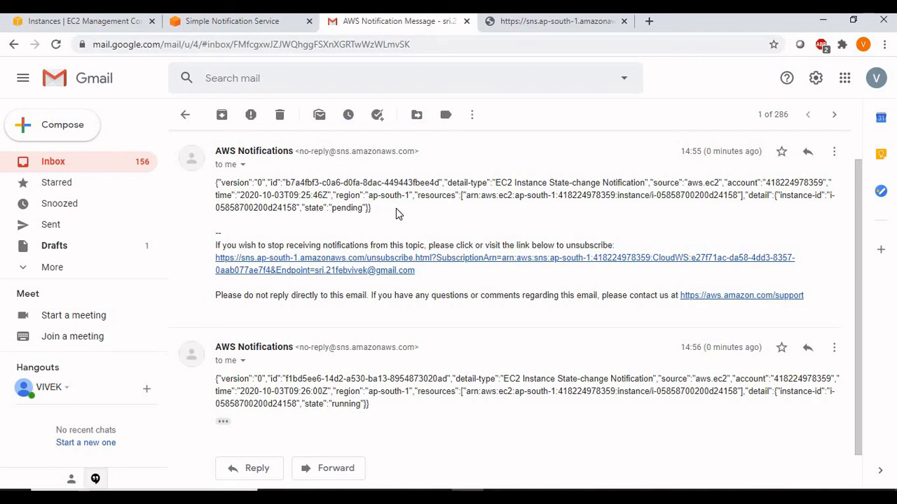
click(68, 22)
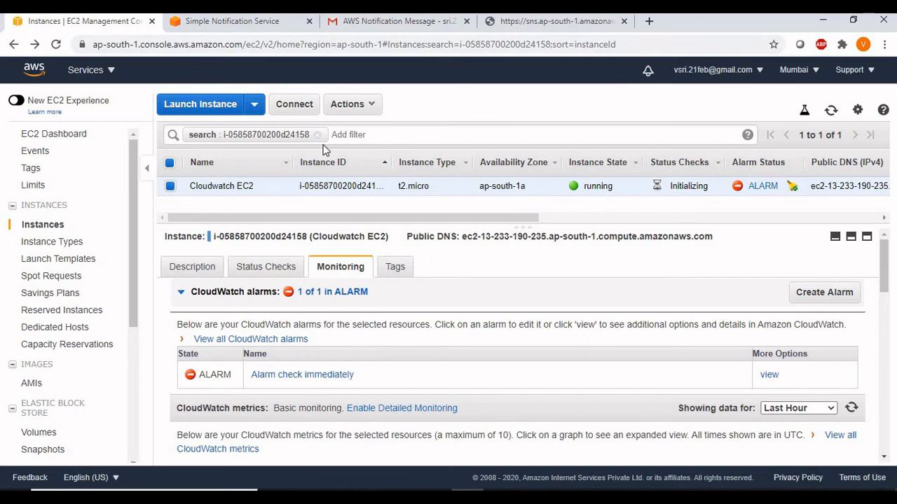